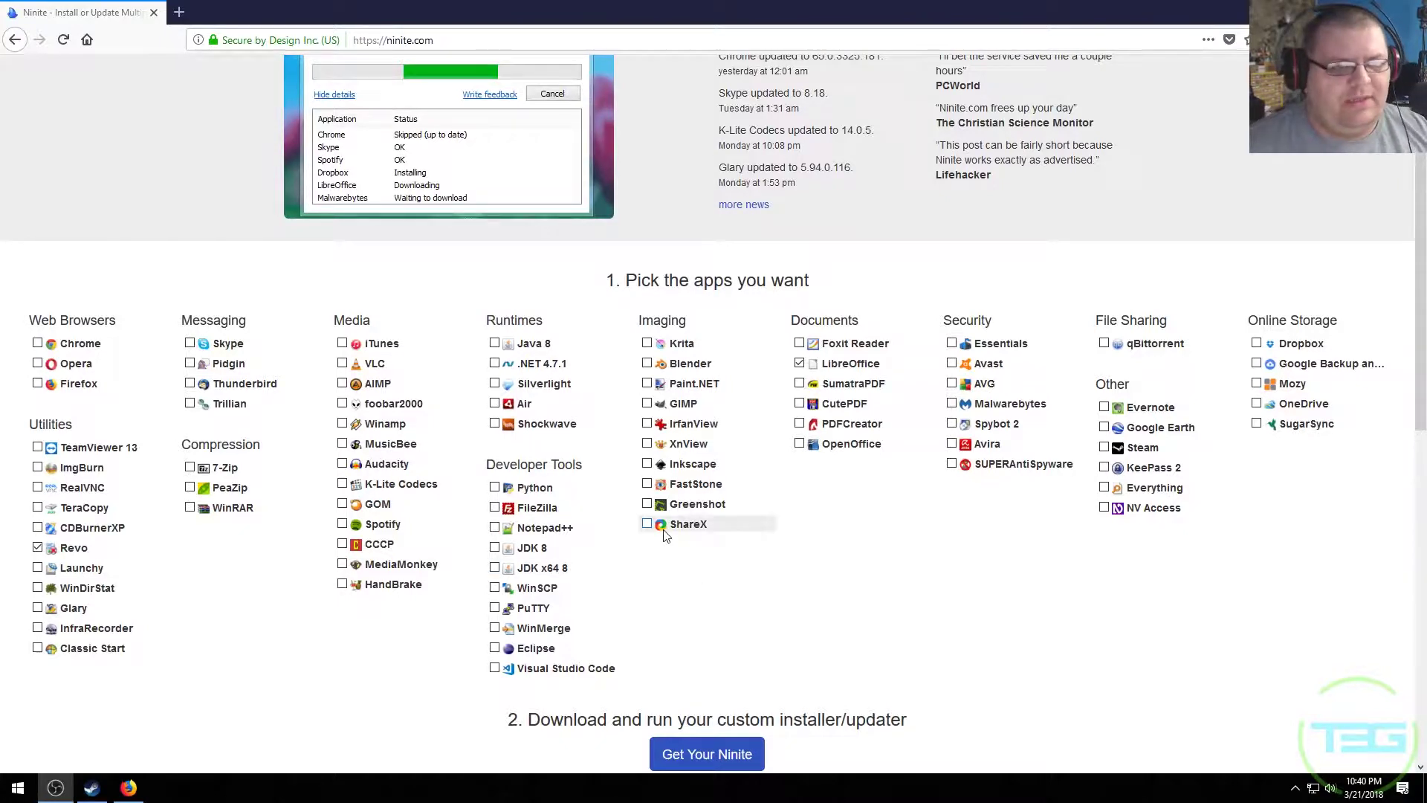
Step: Download the custom Ninite installer, save it, and run it from Firefox's downloads
left_click(688, 754)
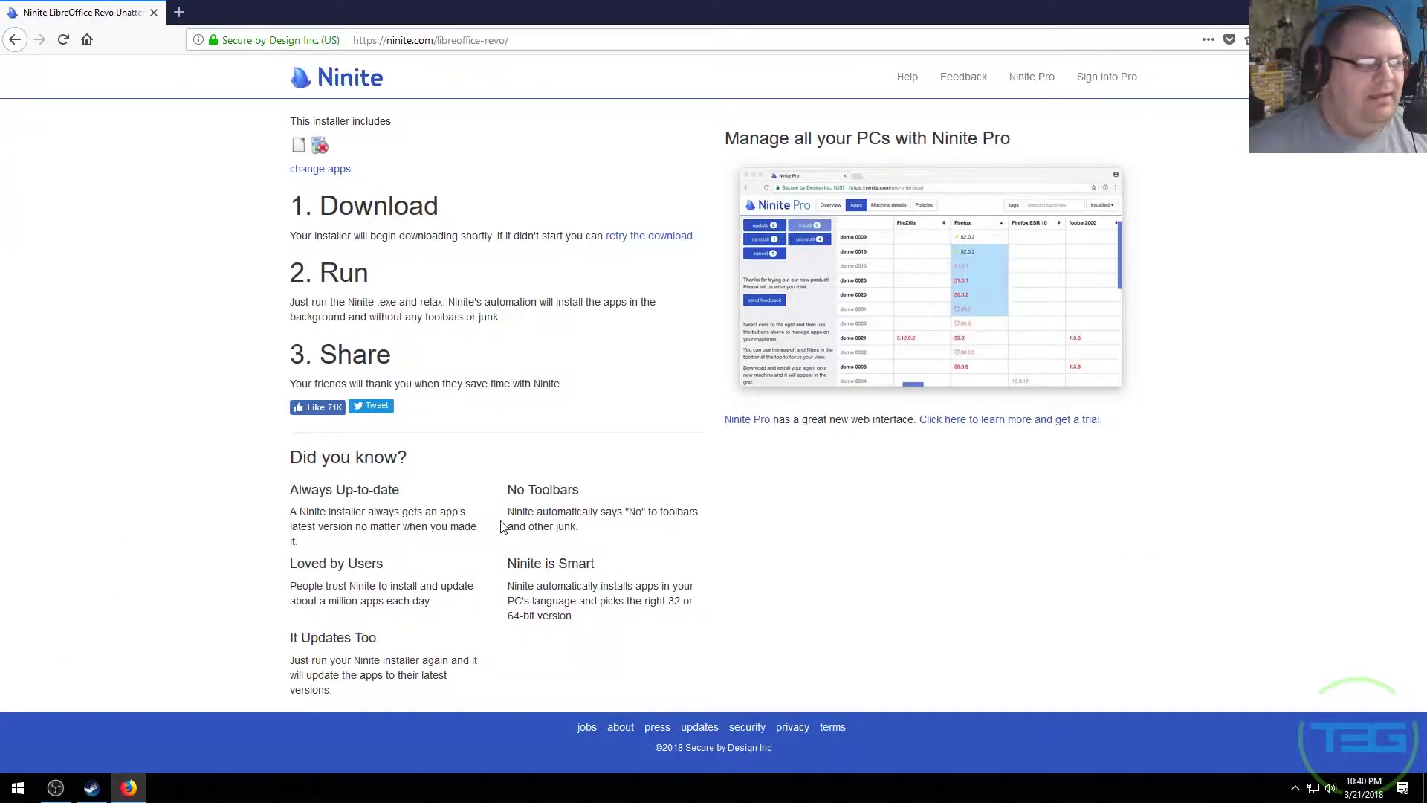
left_click(532, 315)
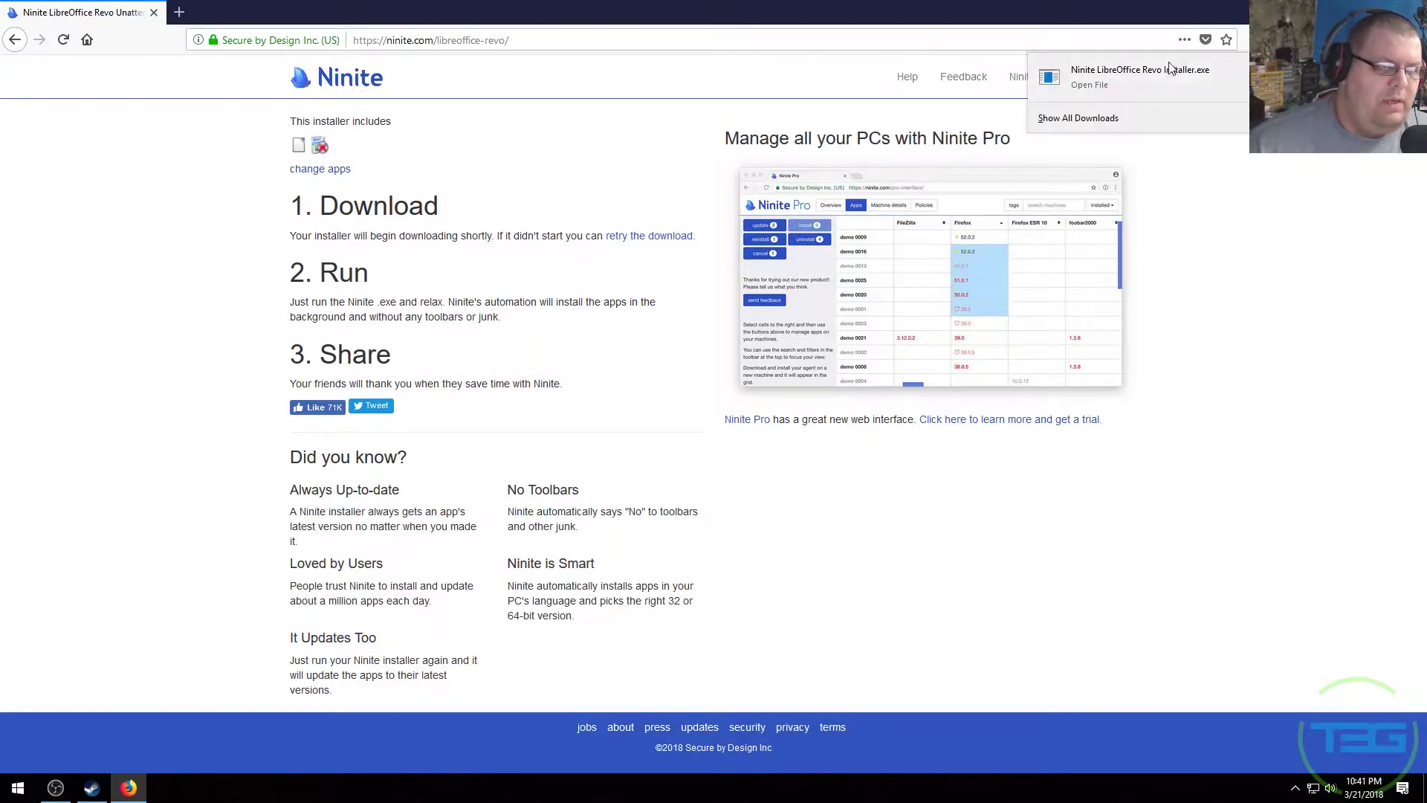
left_click(1166, 72)
Step: Show the desktop and scroll the Start menu app list down to Revo Uninstaller
key("super+d")
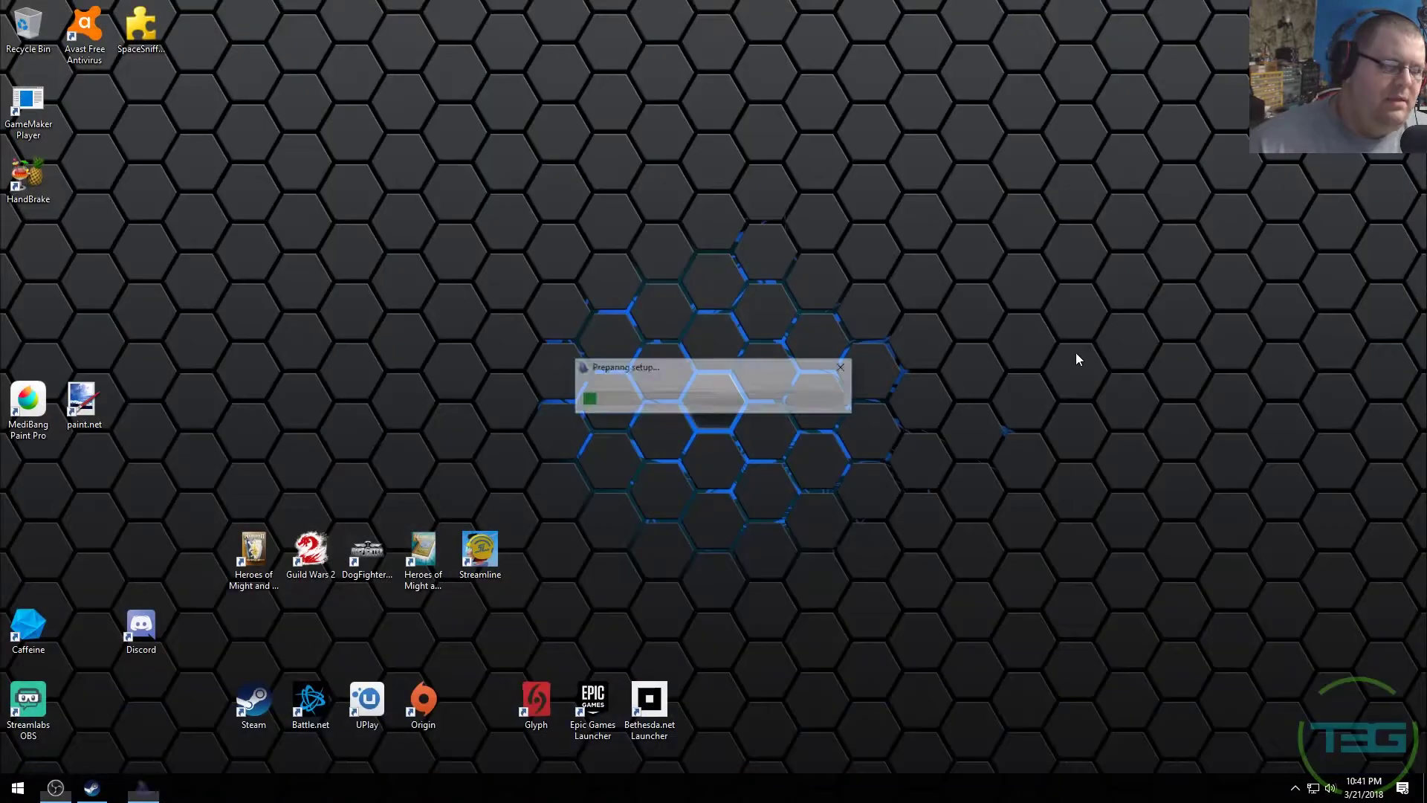
key("super")
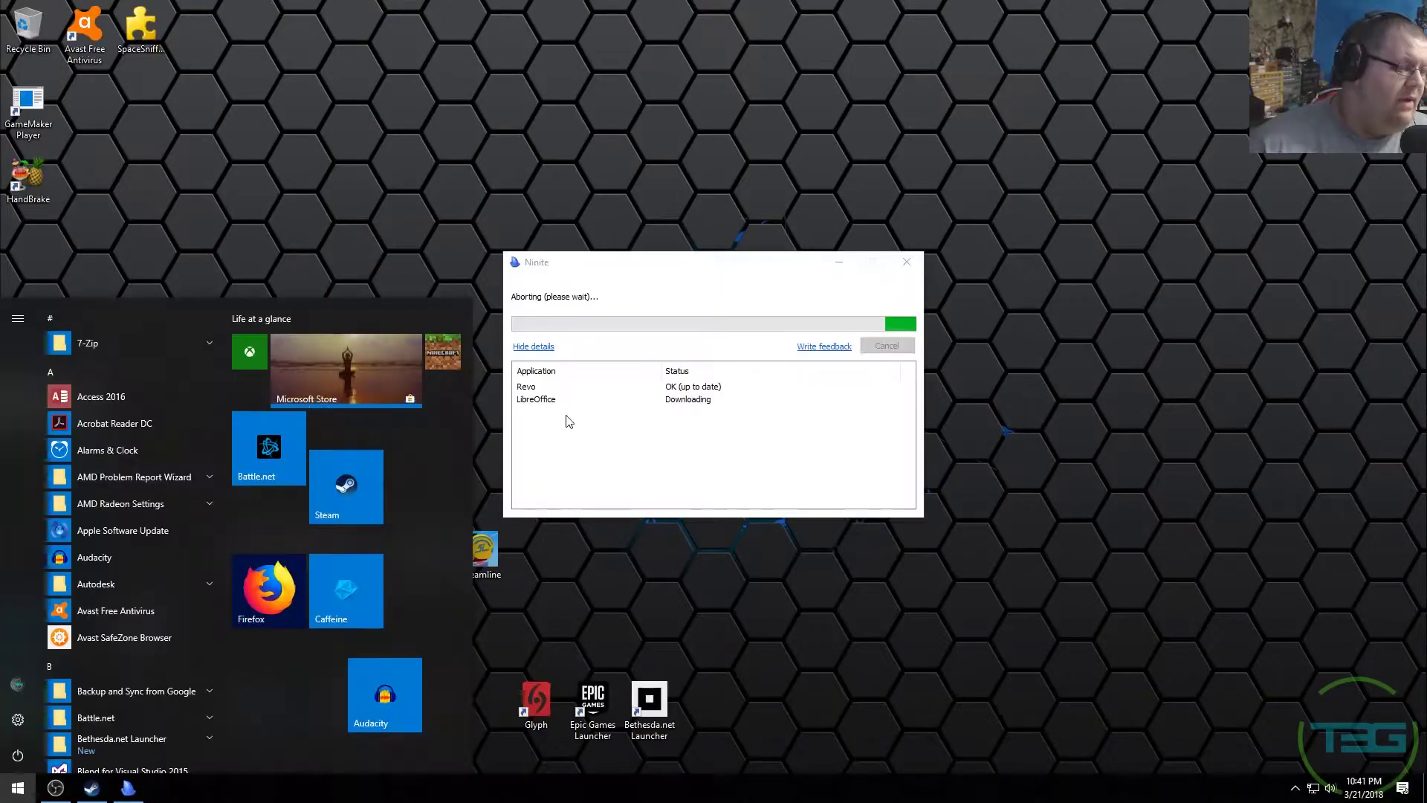
scroll(167, 658, "down", 10)
scroll(171, 657, "down", 15)
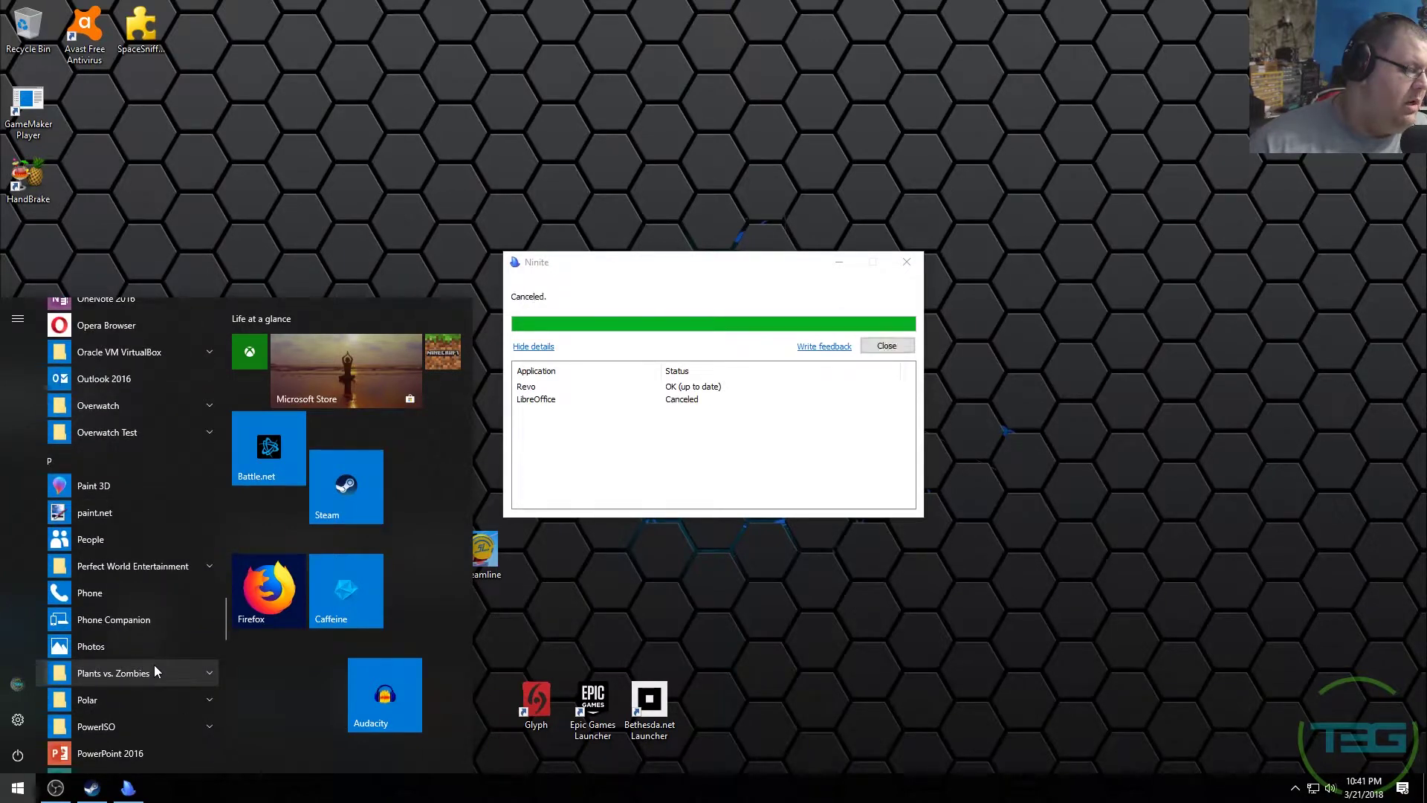
scroll(154, 665, "down", 5)
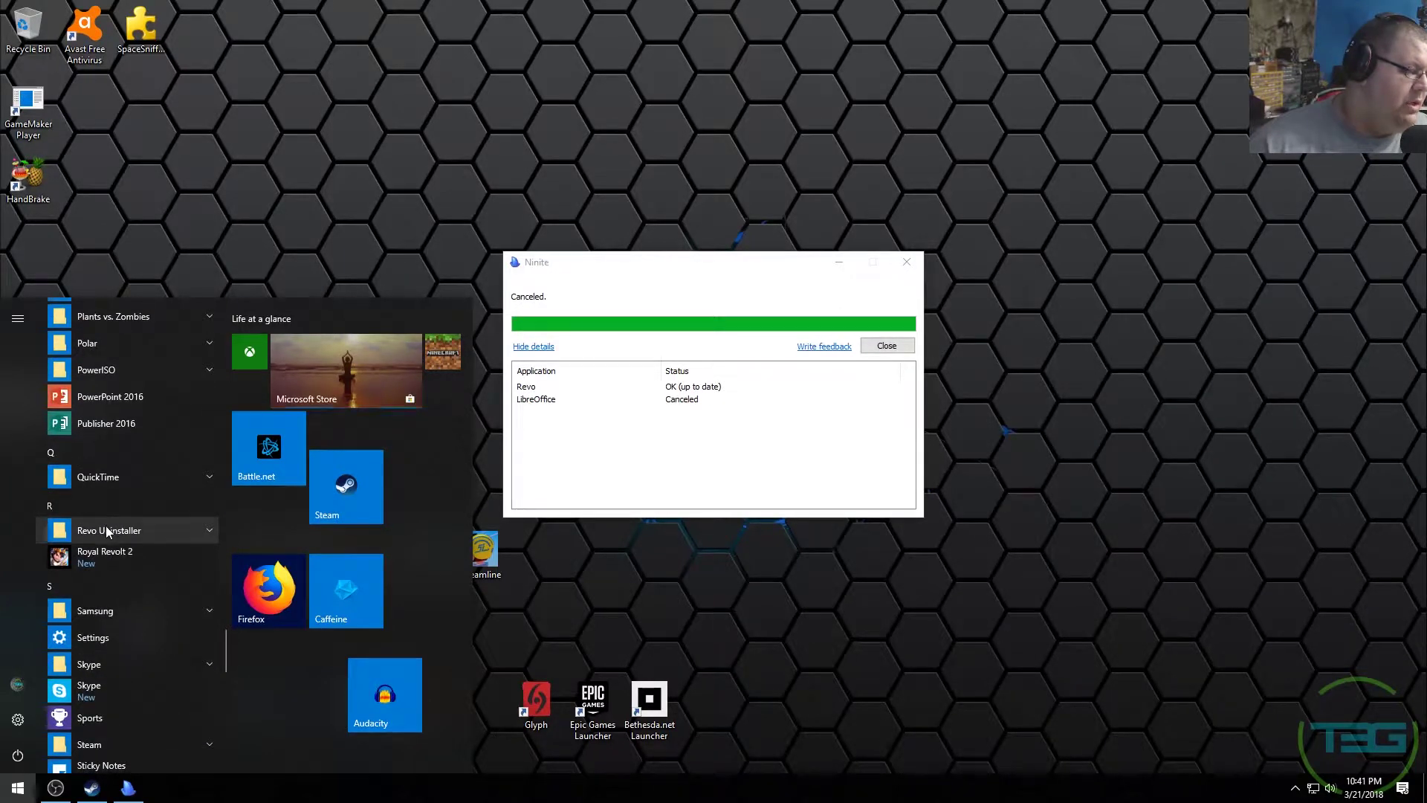
Step: Launch Revo Uninstaller and scroll through its list of 260 installed programs
left_click(106, 524)
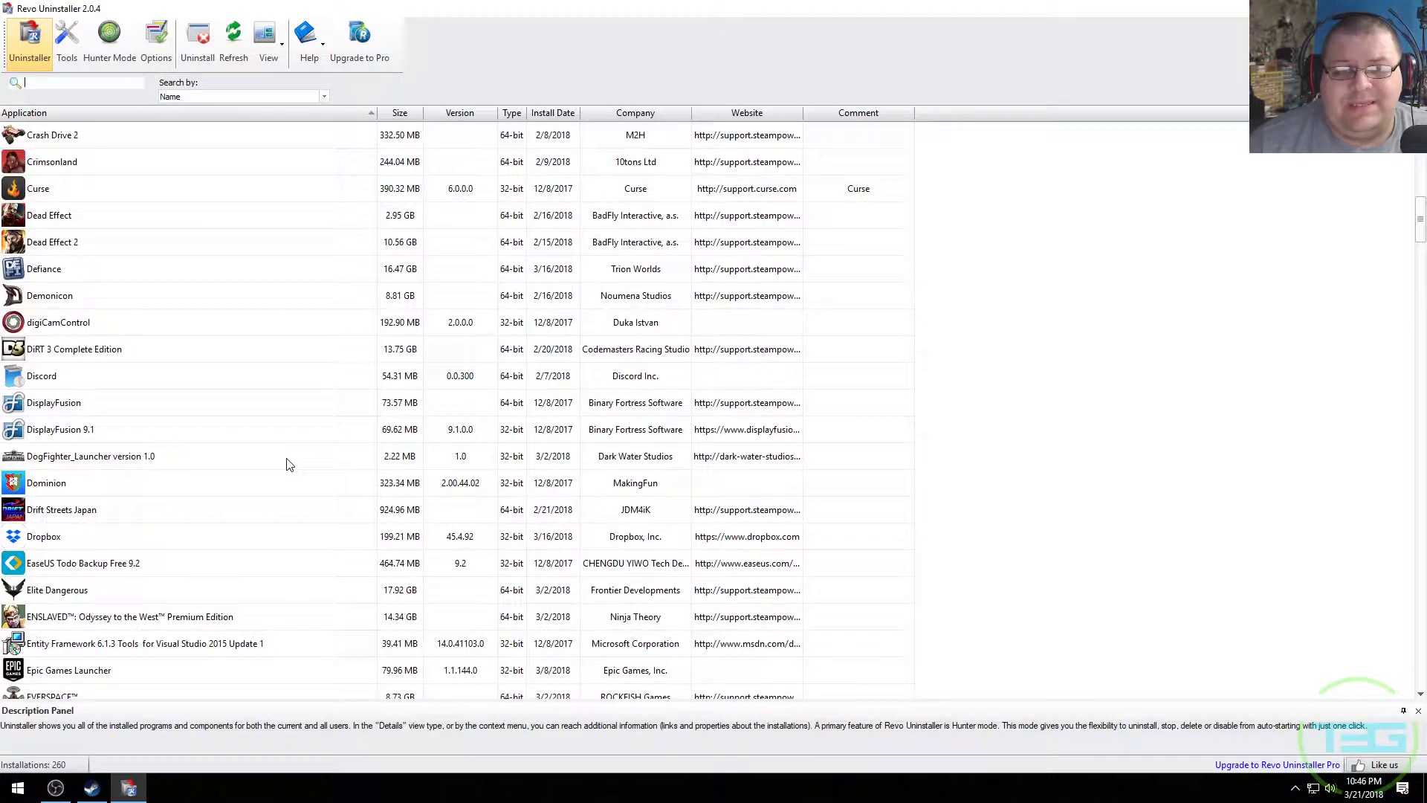
scroll(290, 465, "up", 10)
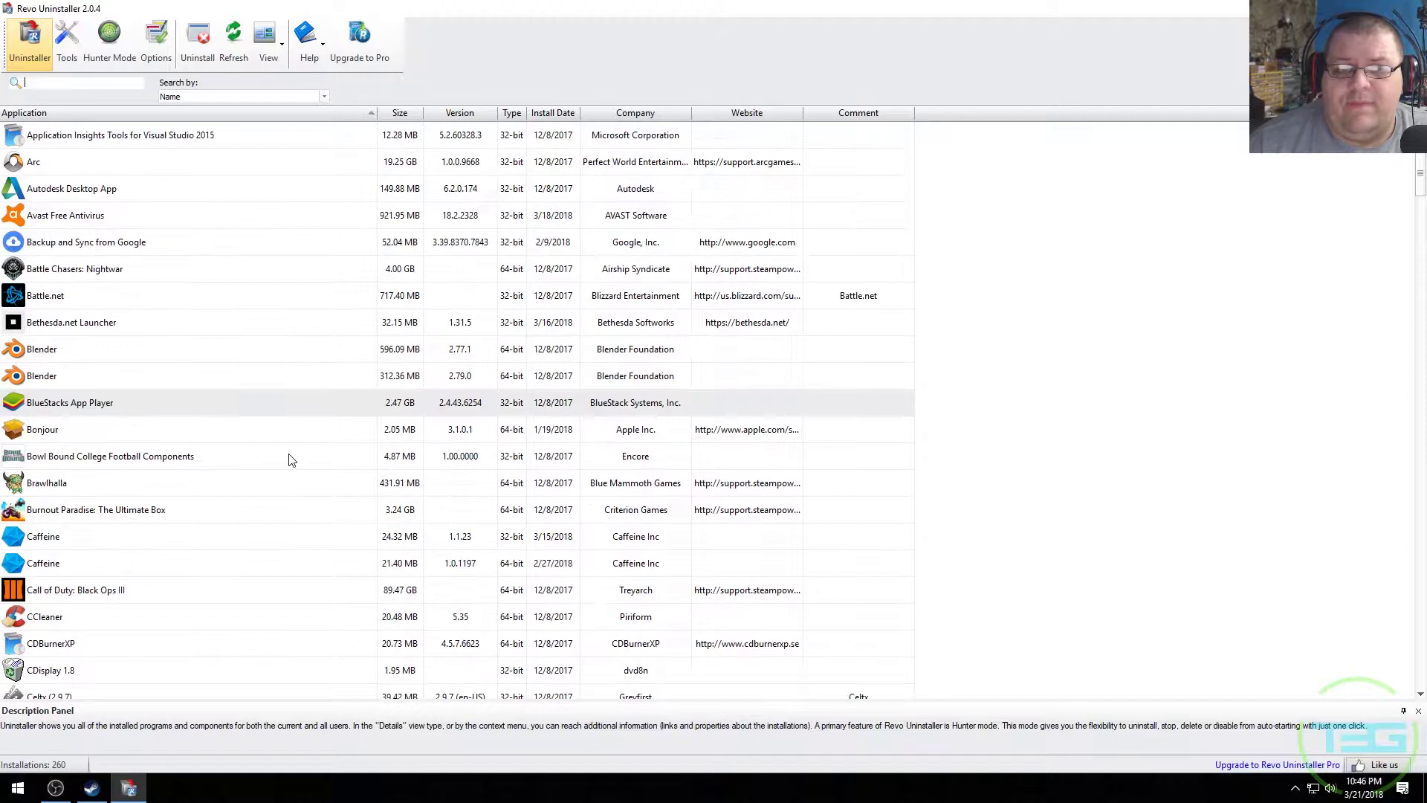
scroll(288, 462, "down", 3)
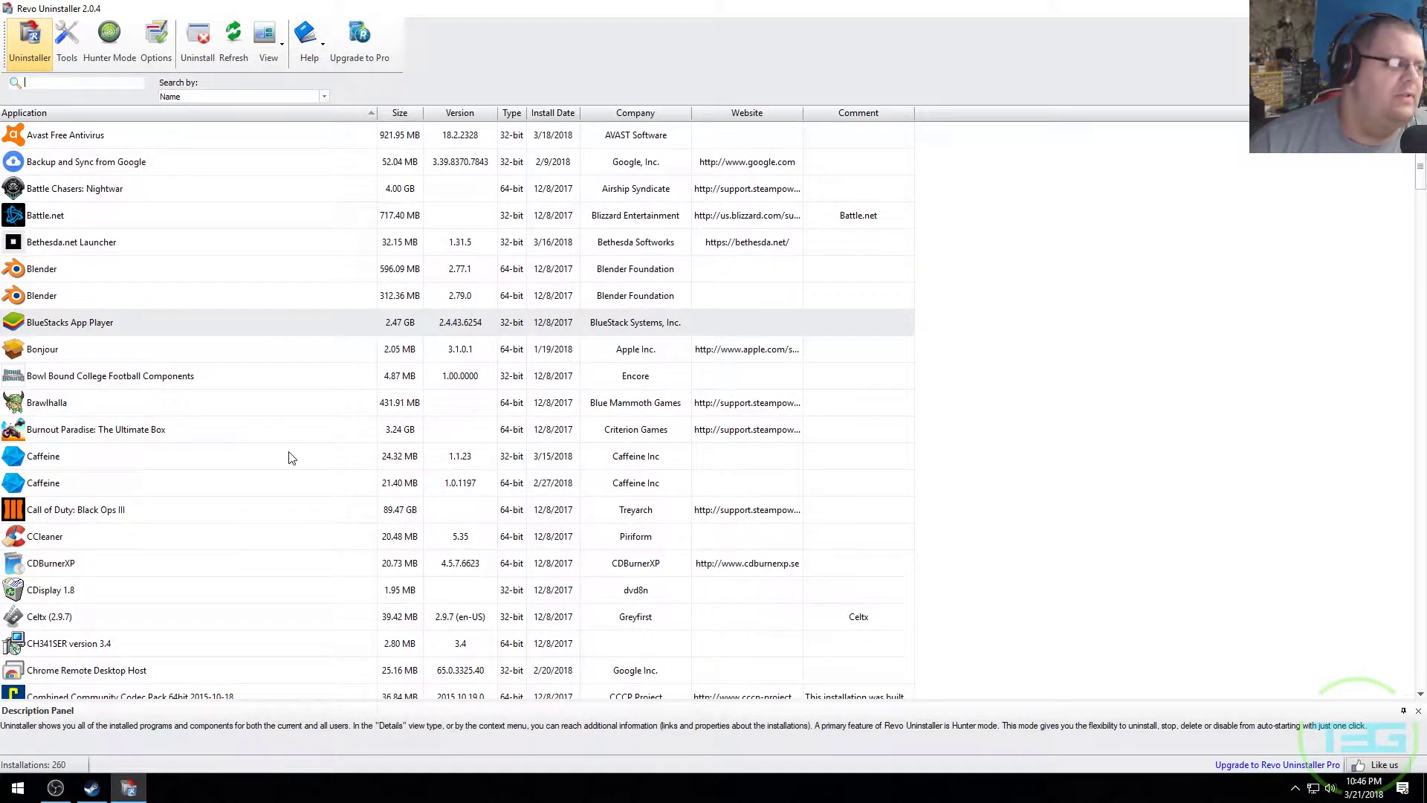
scroll(297, 458, "up", 4)
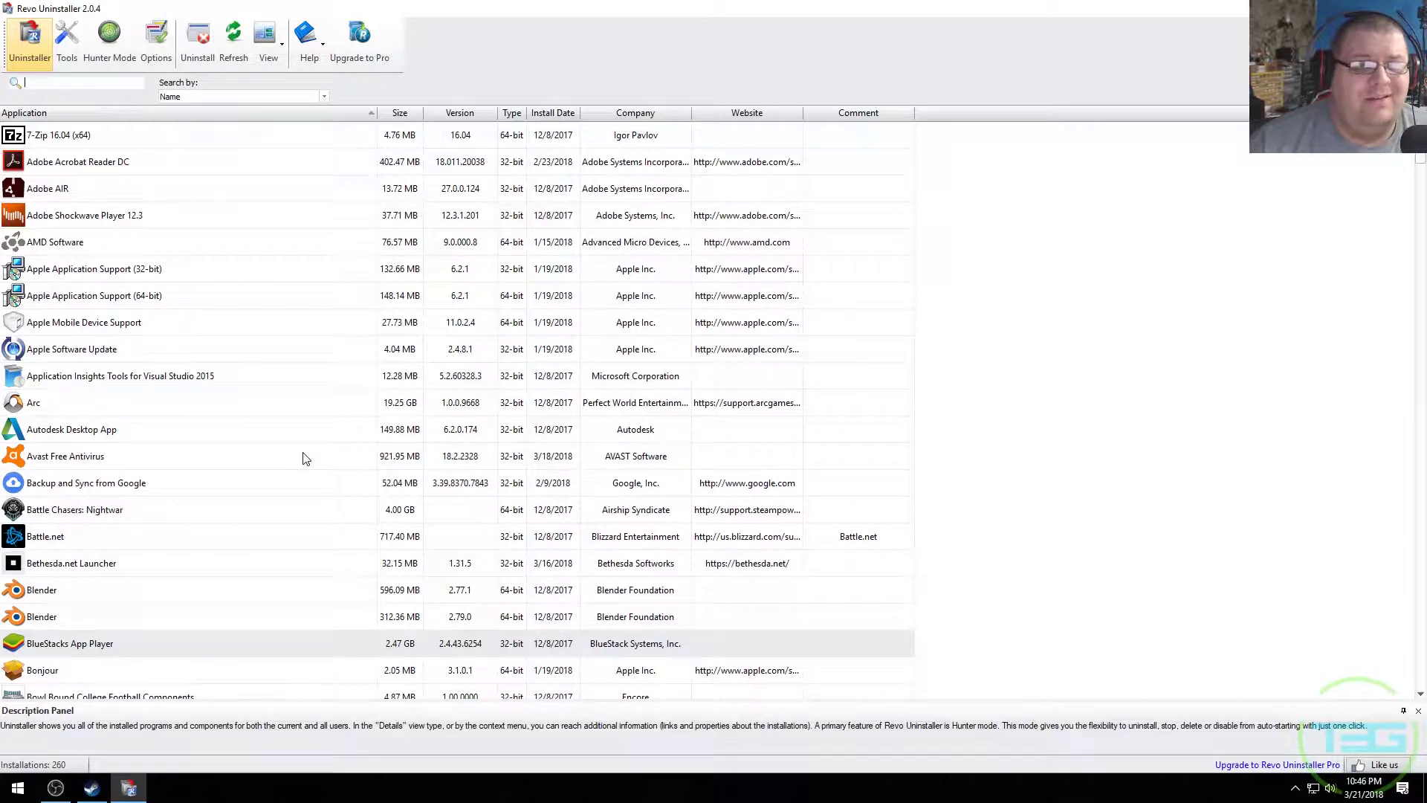
scroll(304, 458, "down", 2)
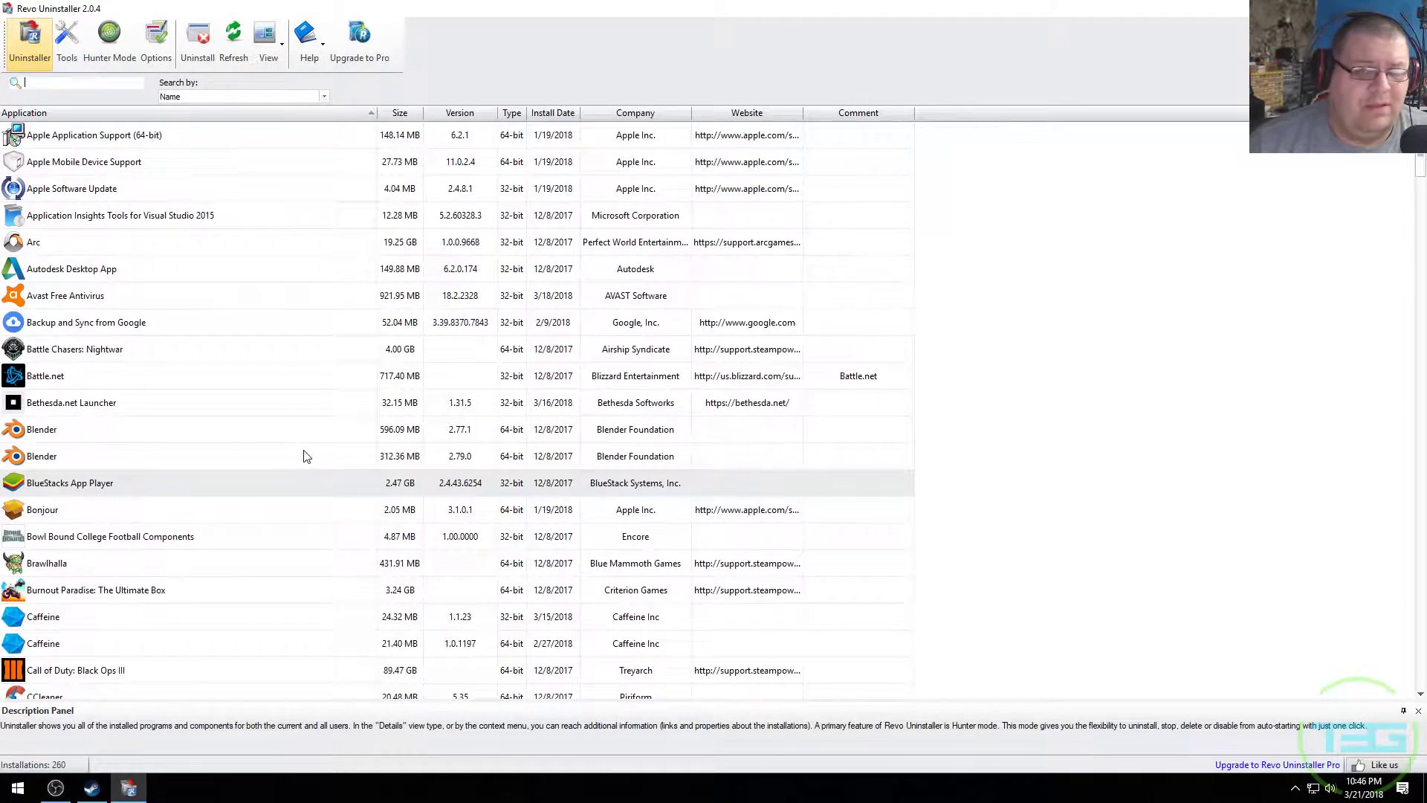
scroll(305, 456, "down", 5)
scroll(299, 465, "up", 5)
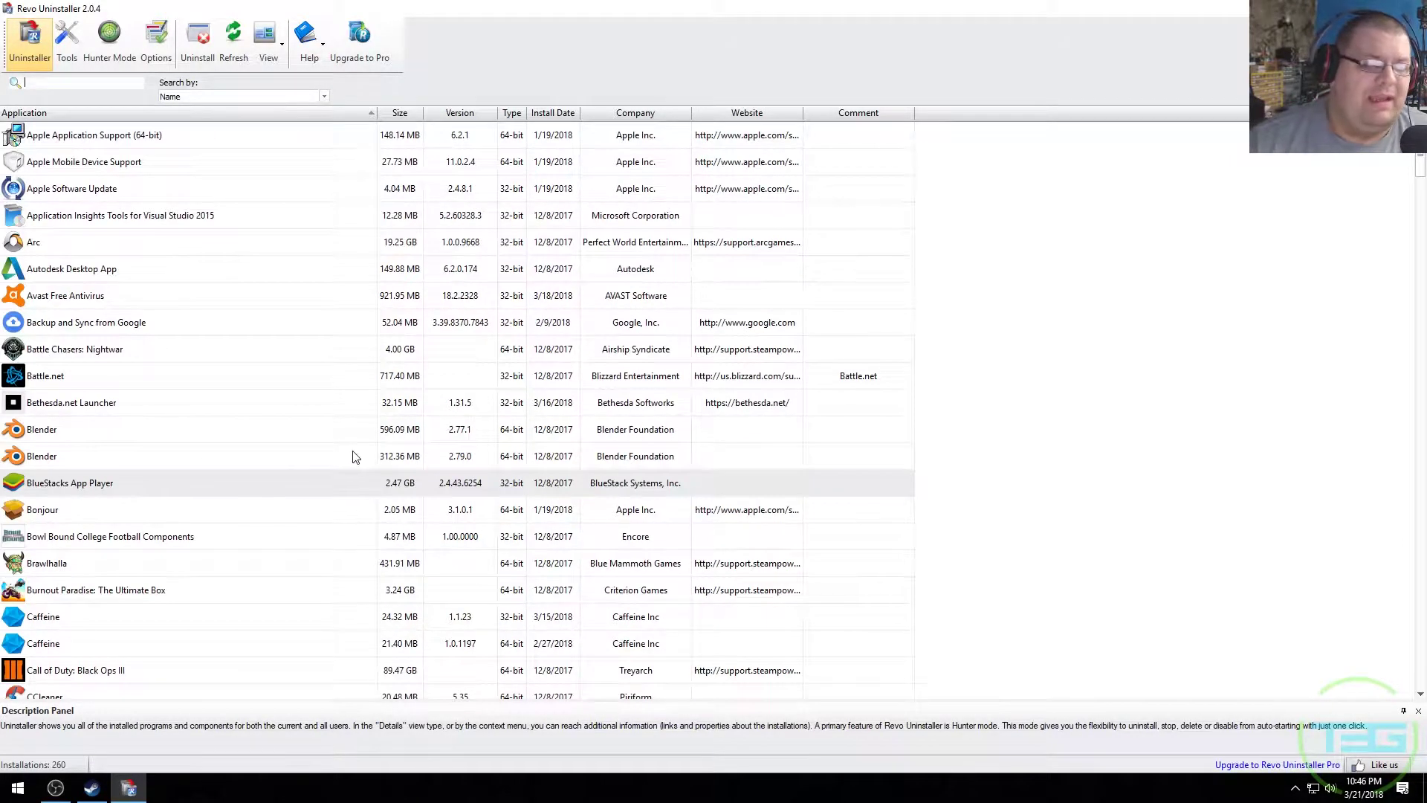
scroll(365, 462, "down", 16)
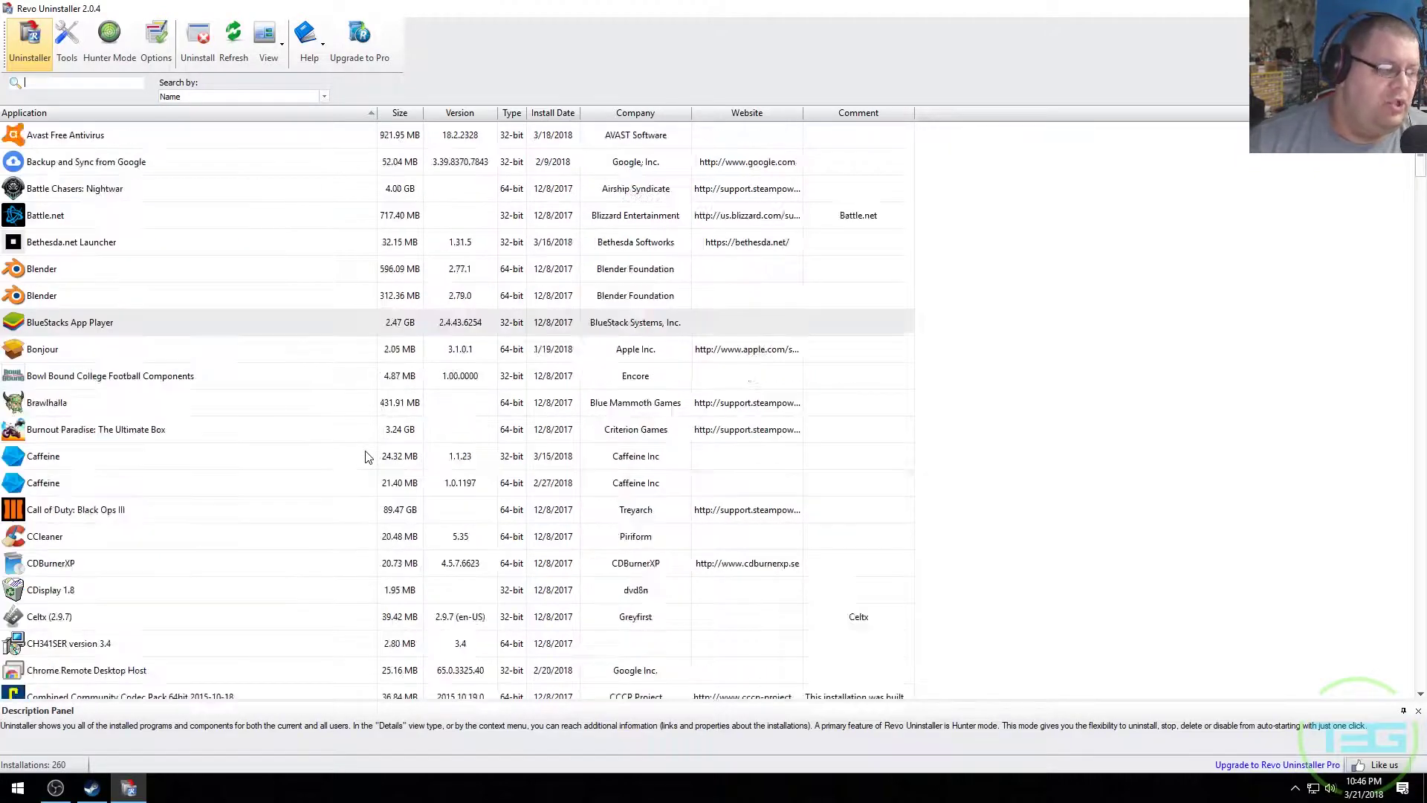
scroll(352, 475, "up", 18)
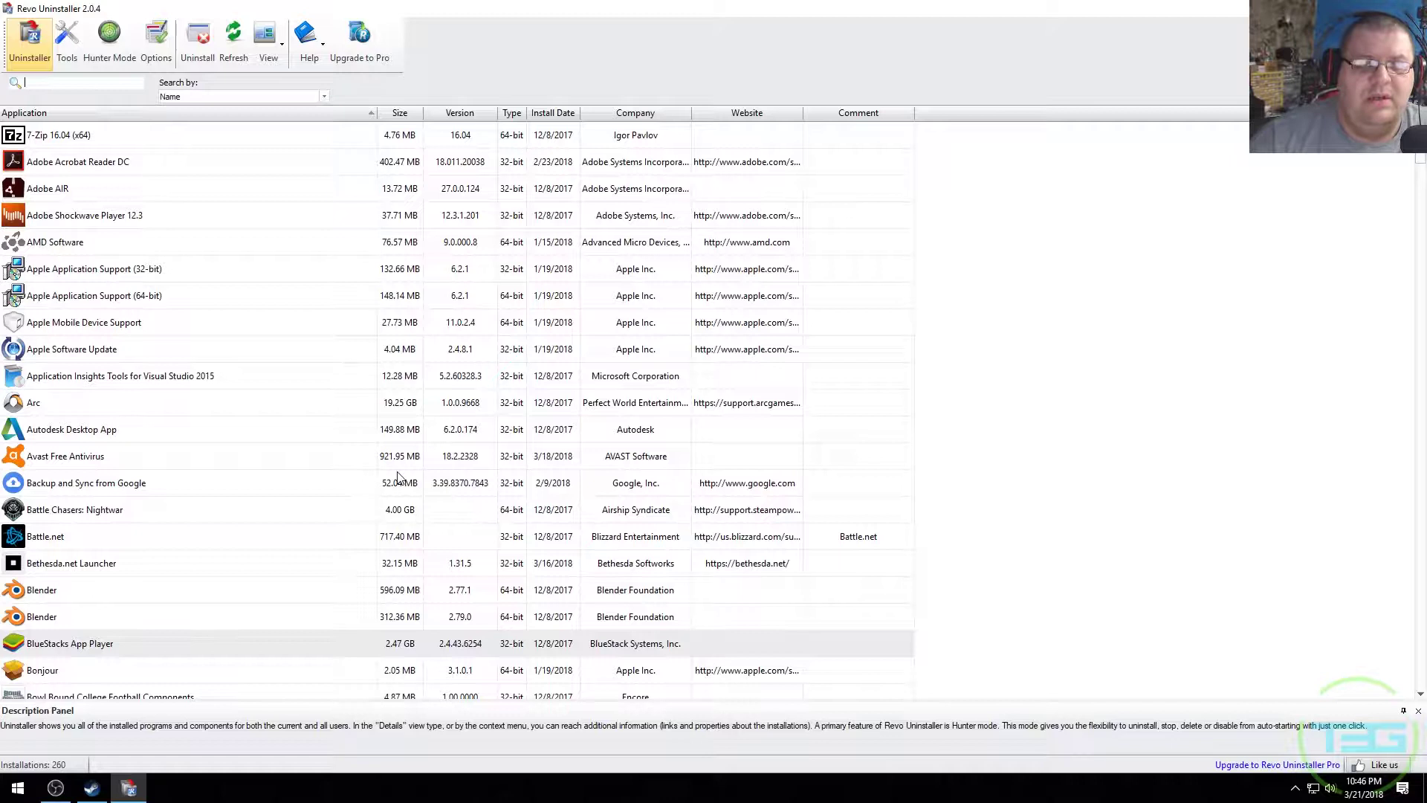
scroll(453, 512, "down", 3)
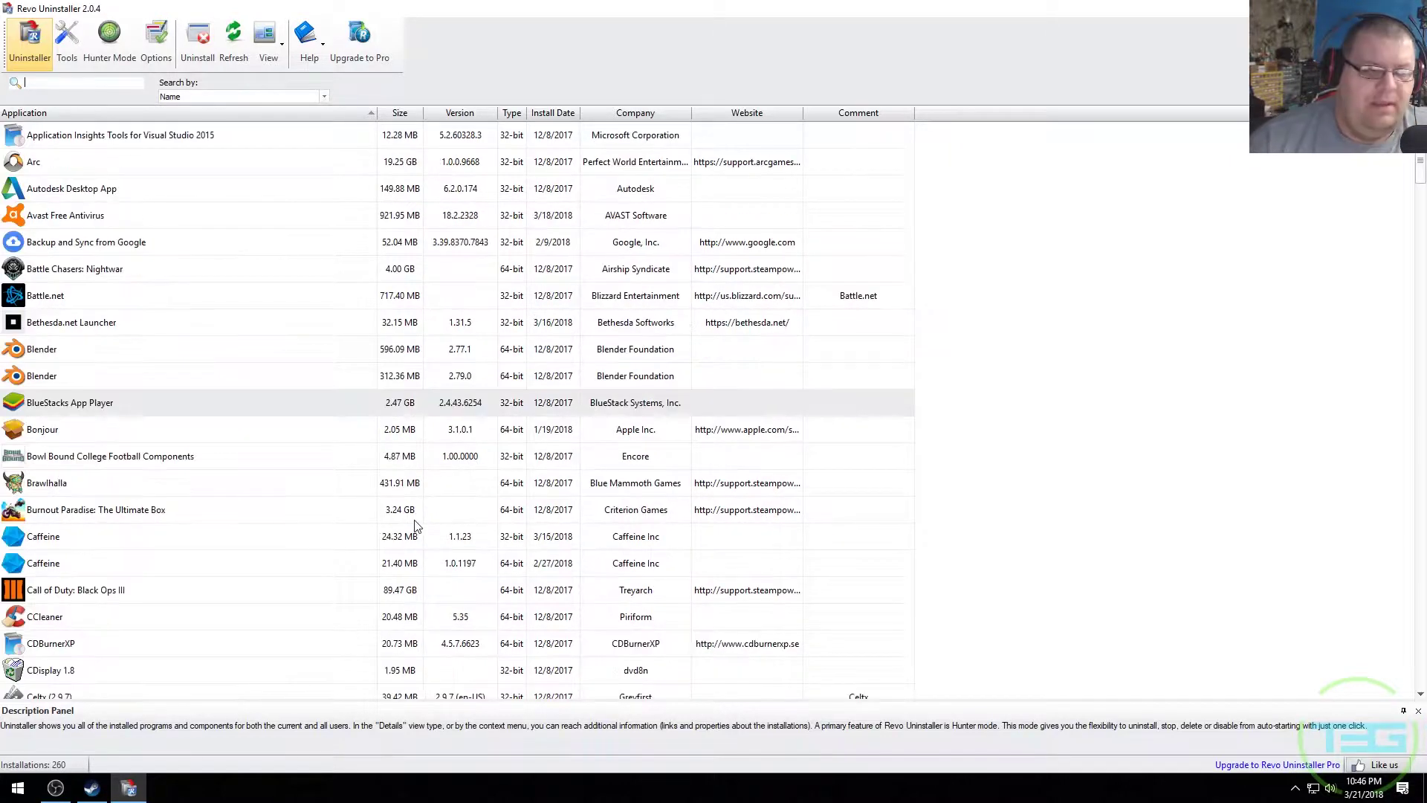
Step: Select the Blender 2.79.0 and 2.77.1 rows near BlueStacks App Player, ending on 2.77.1
left_click(48, 355)
left_click(54, 375)
left_click(56, 358)
left_click(55, 375)
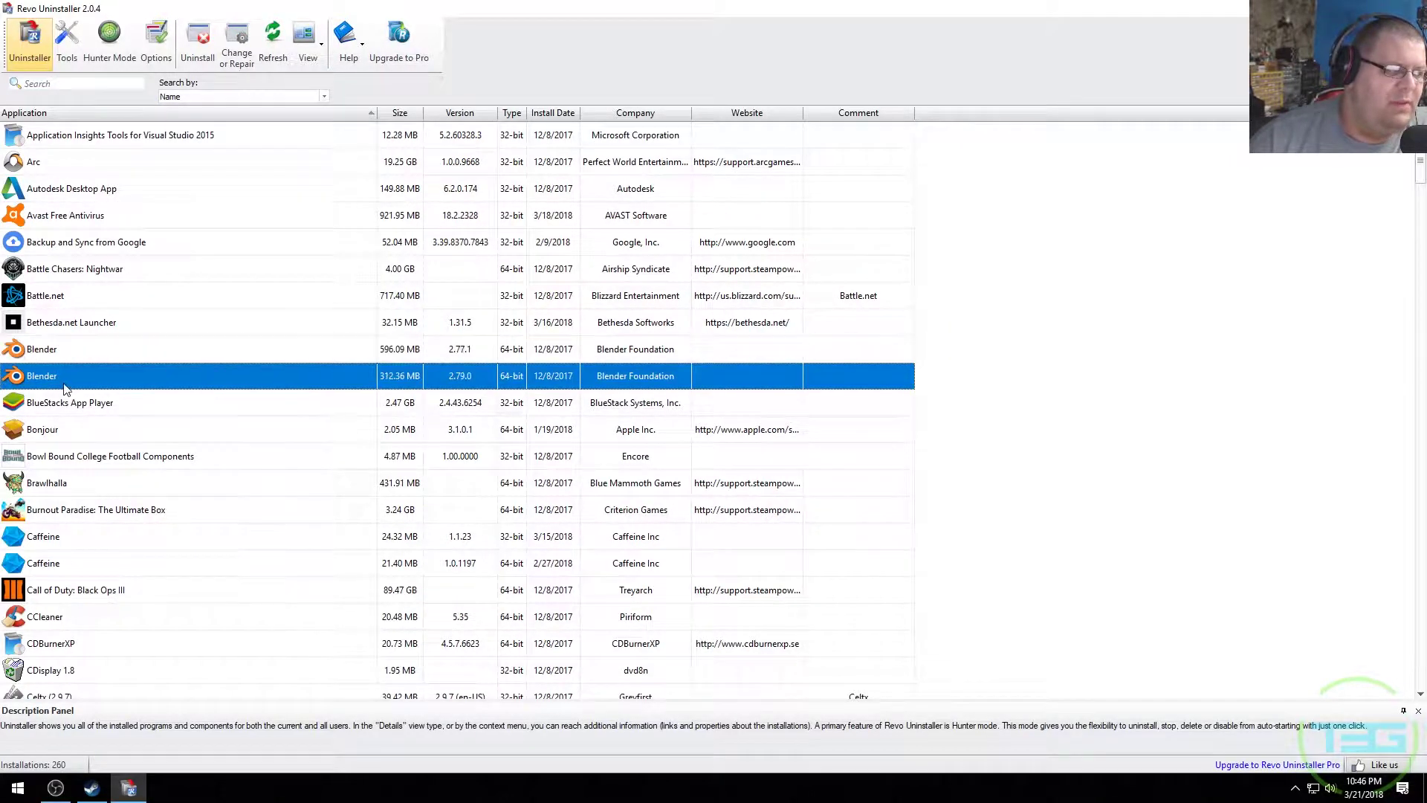
left_click(55, 355)
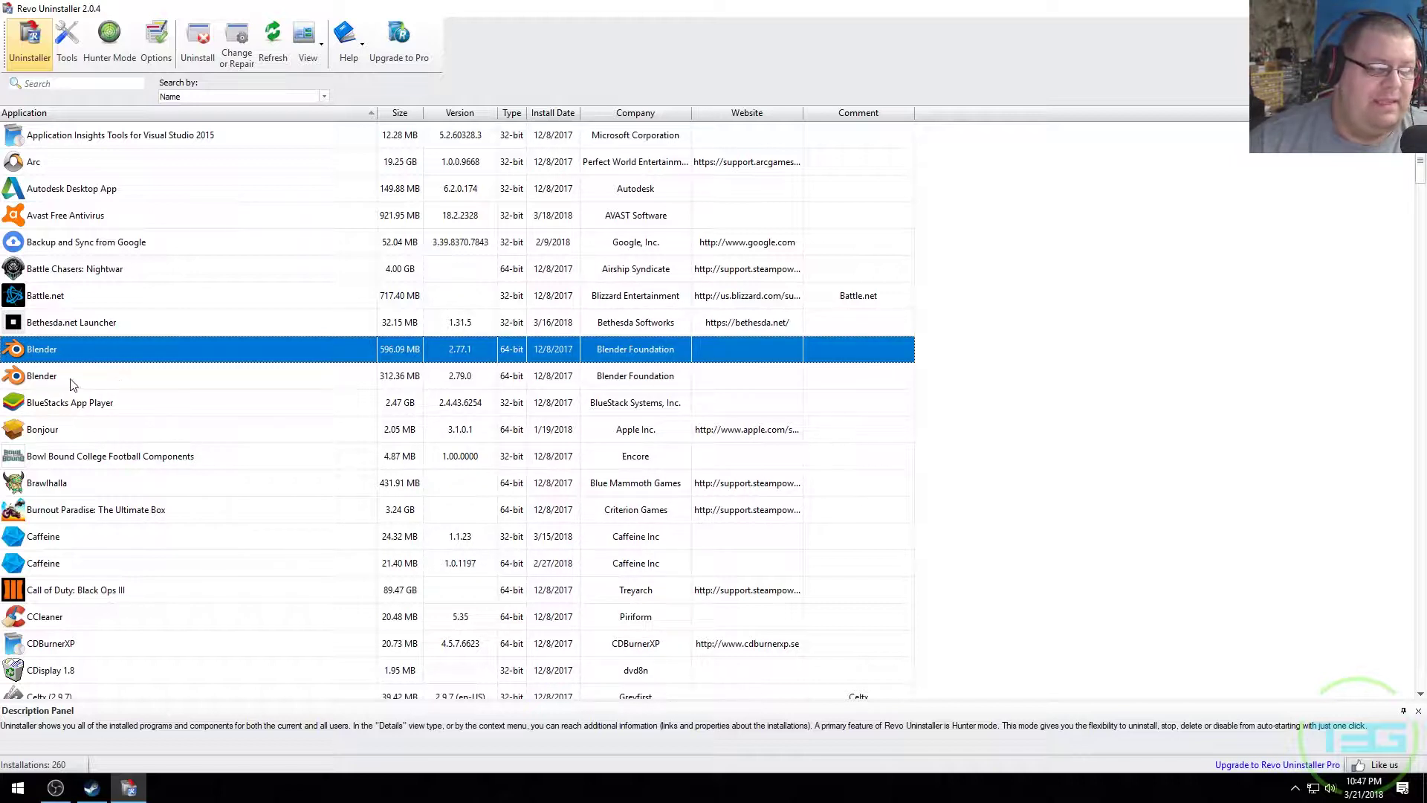
Step: Select BlueStacks App Player and start Revo's uninstall for it
left_click(41, 404)
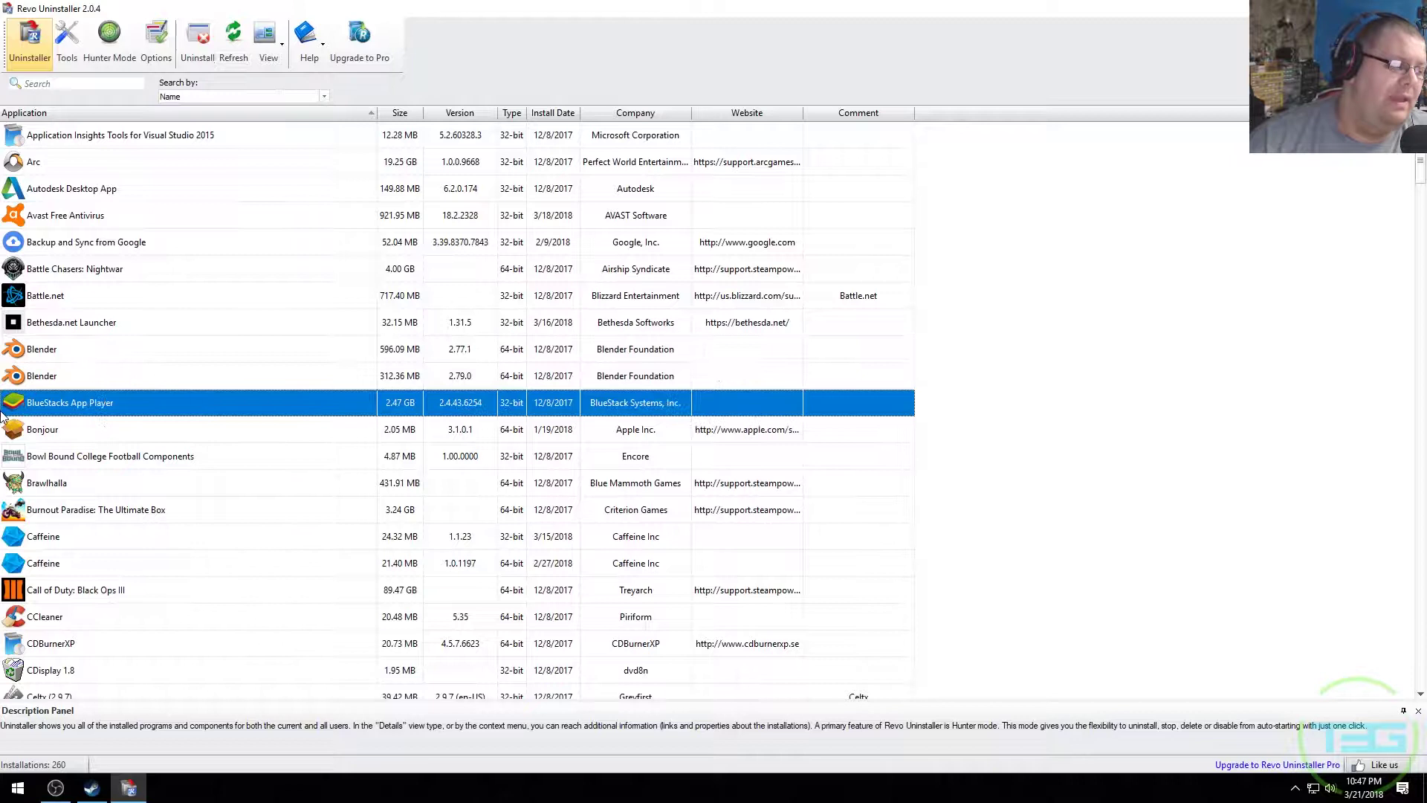
double_click(67, 410)
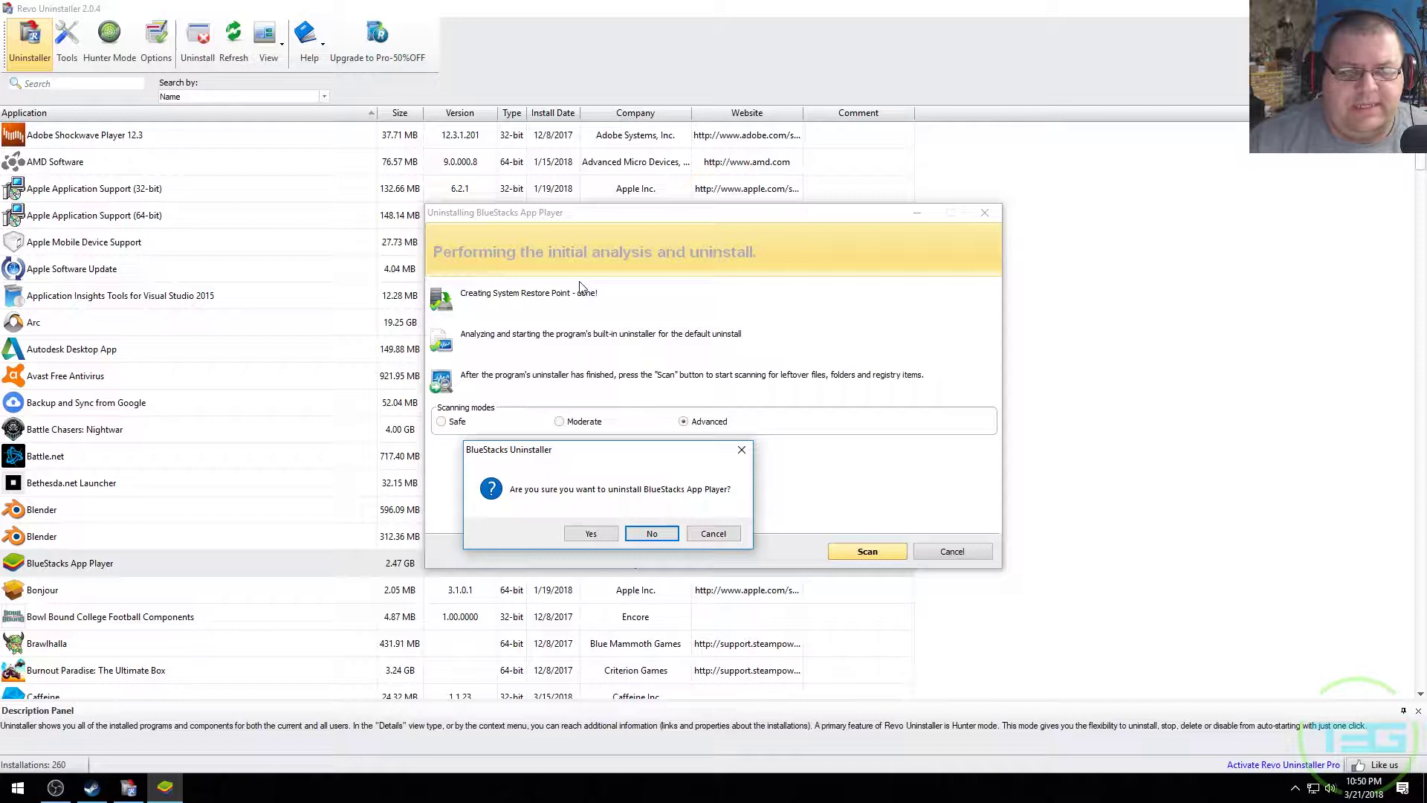
Step: Confirm the BlueStacks uninstall without keeping its apps and data, then close the BlueStacks browser page
left_click_drag(642, 449, 712, 354)
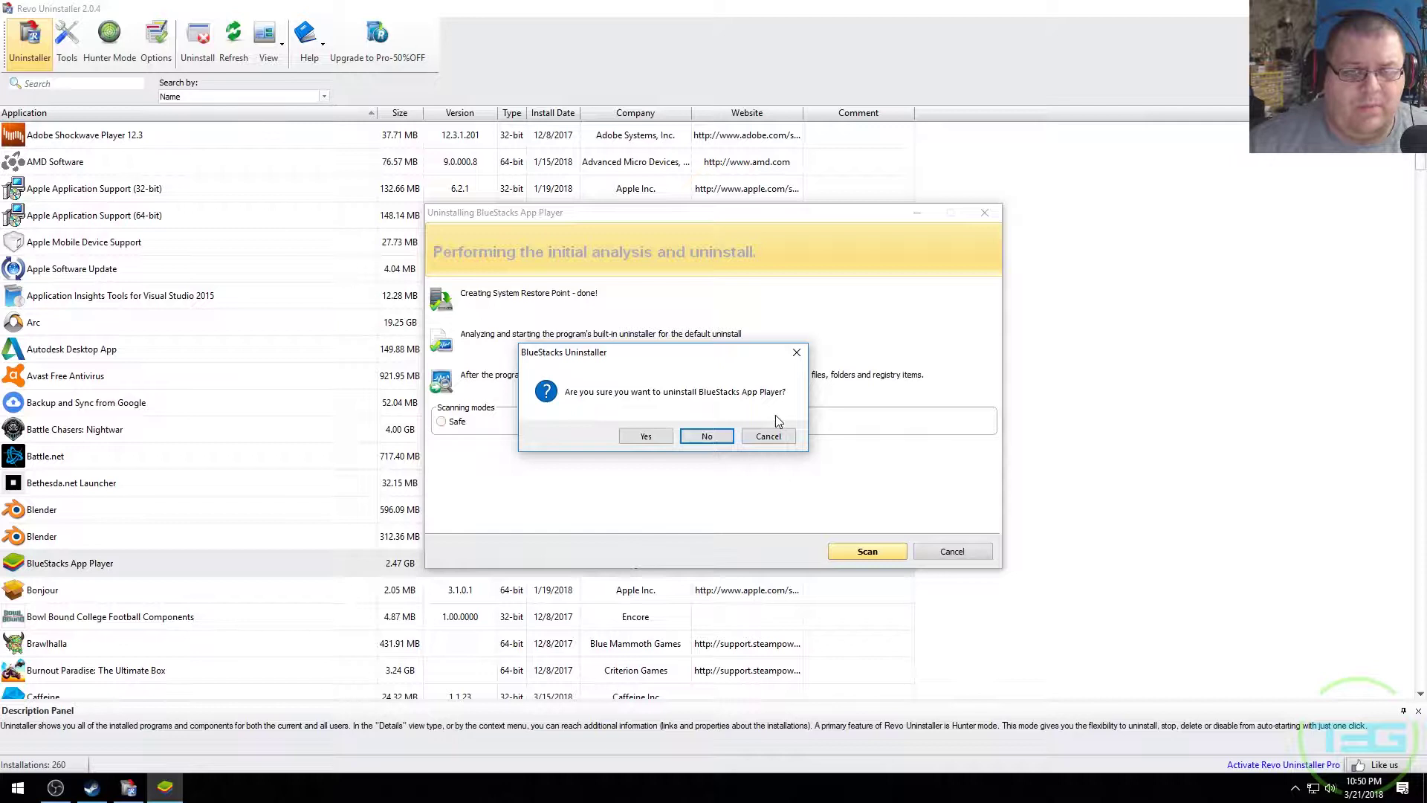
left_click_drag(675, 365, 700, 359)
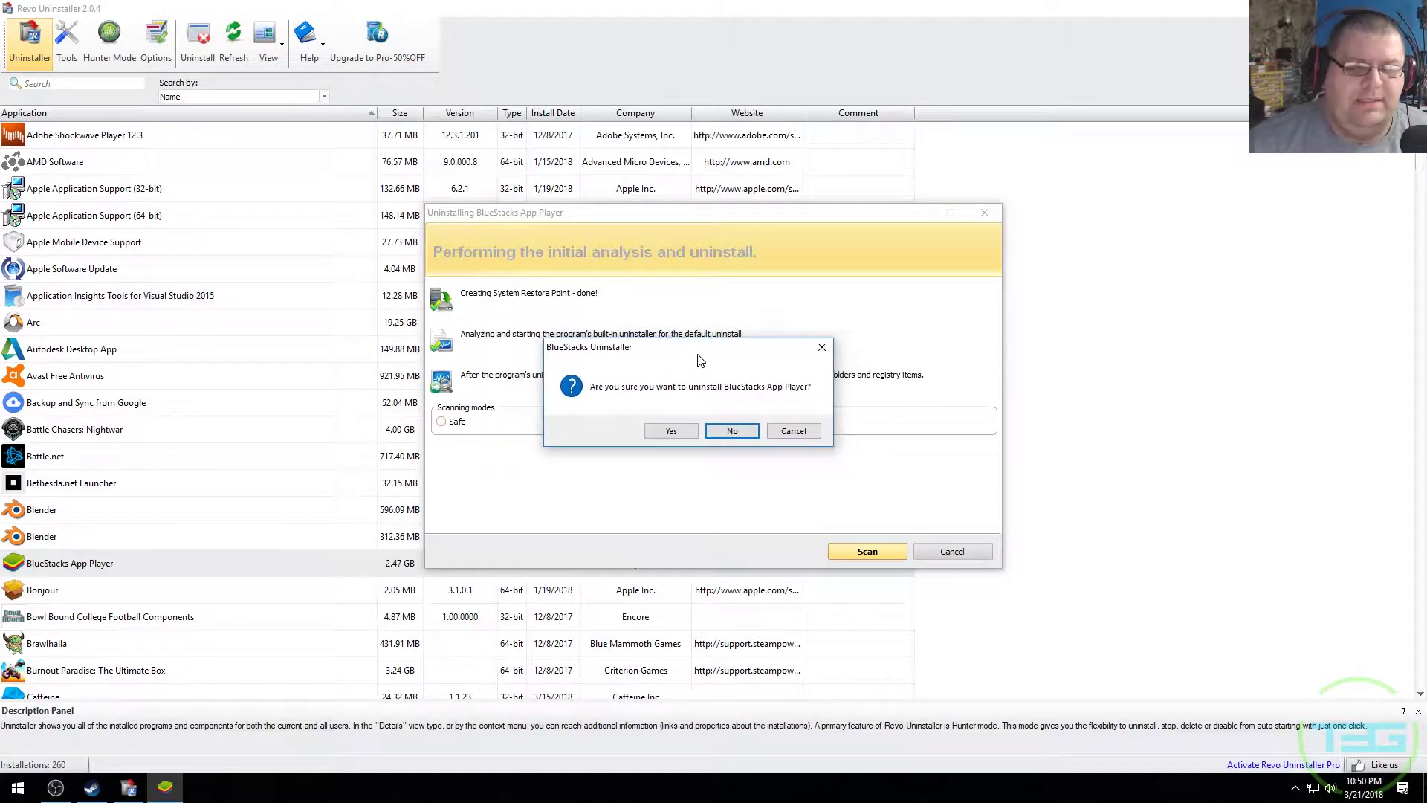
left_click(672, 433)
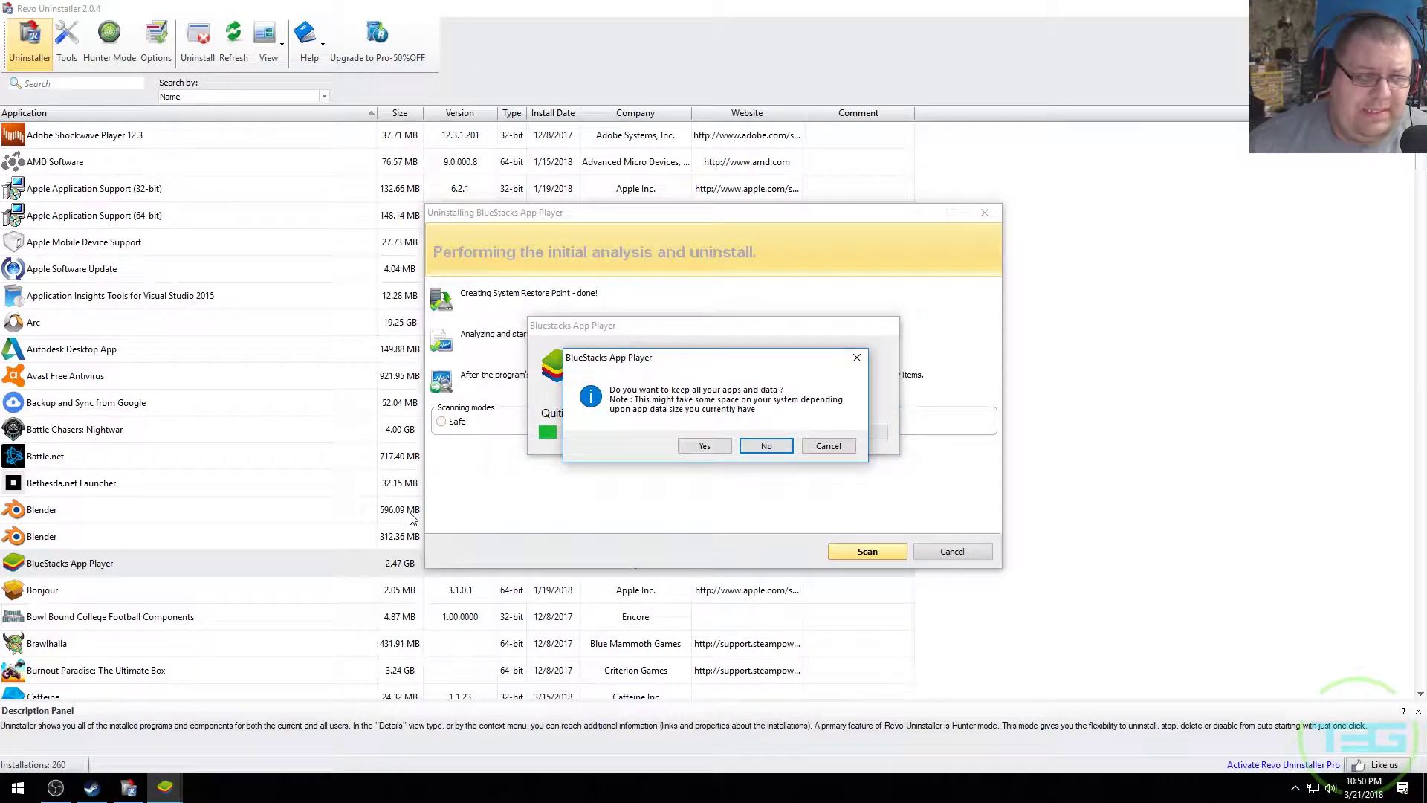
left_click(766, 445)
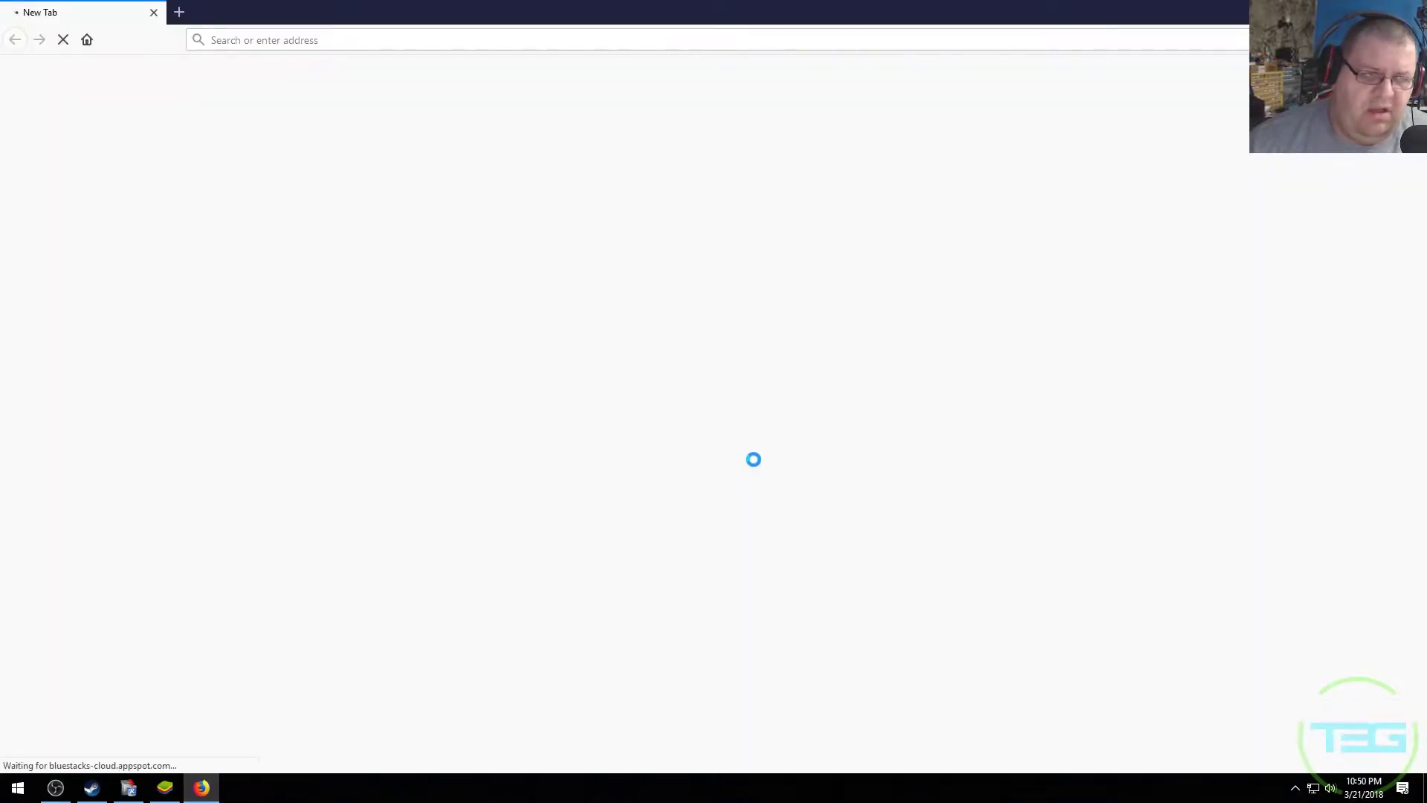
key("alt+F4")
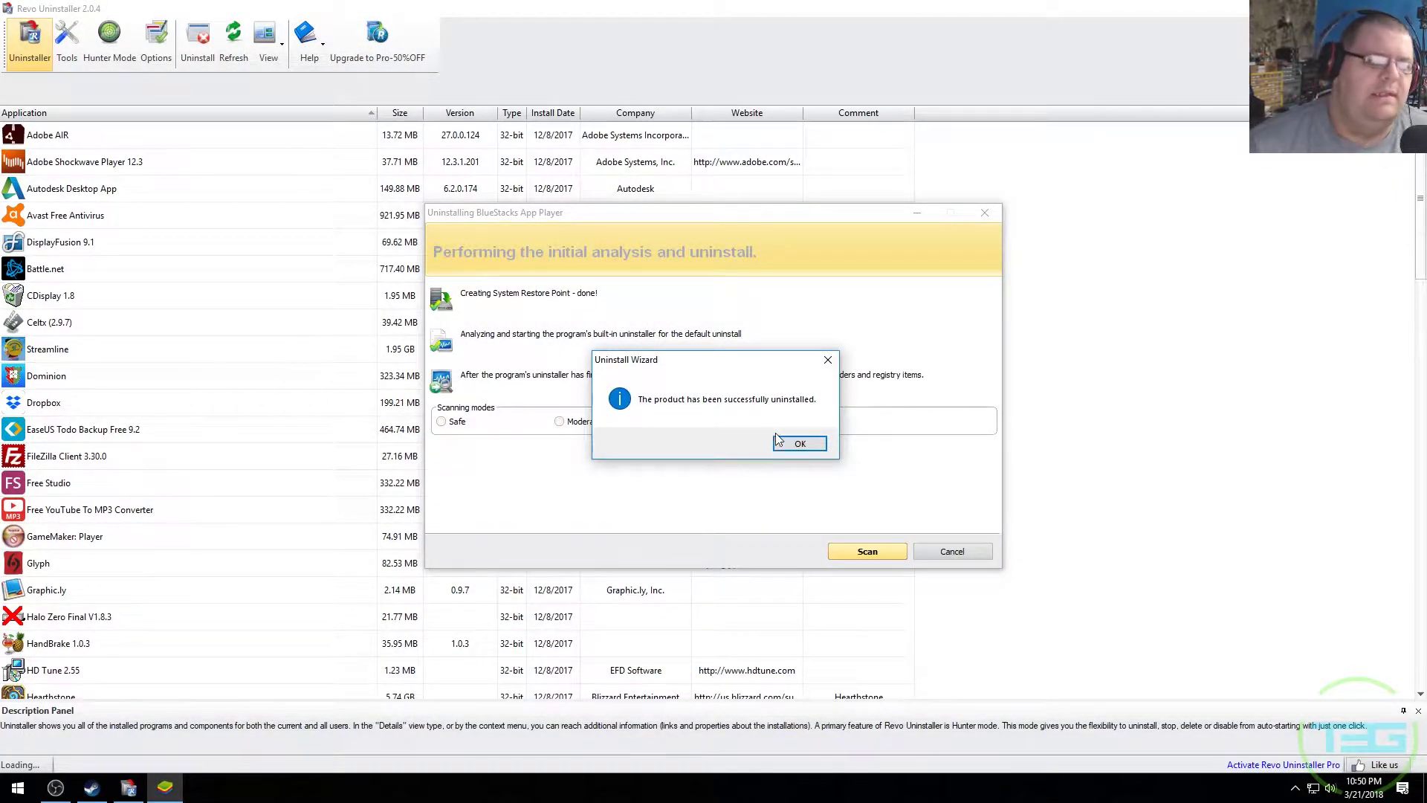
Step: Dismiss the success message and run the Advanced leftover scan for BlueStacks
left_click(801, 446)
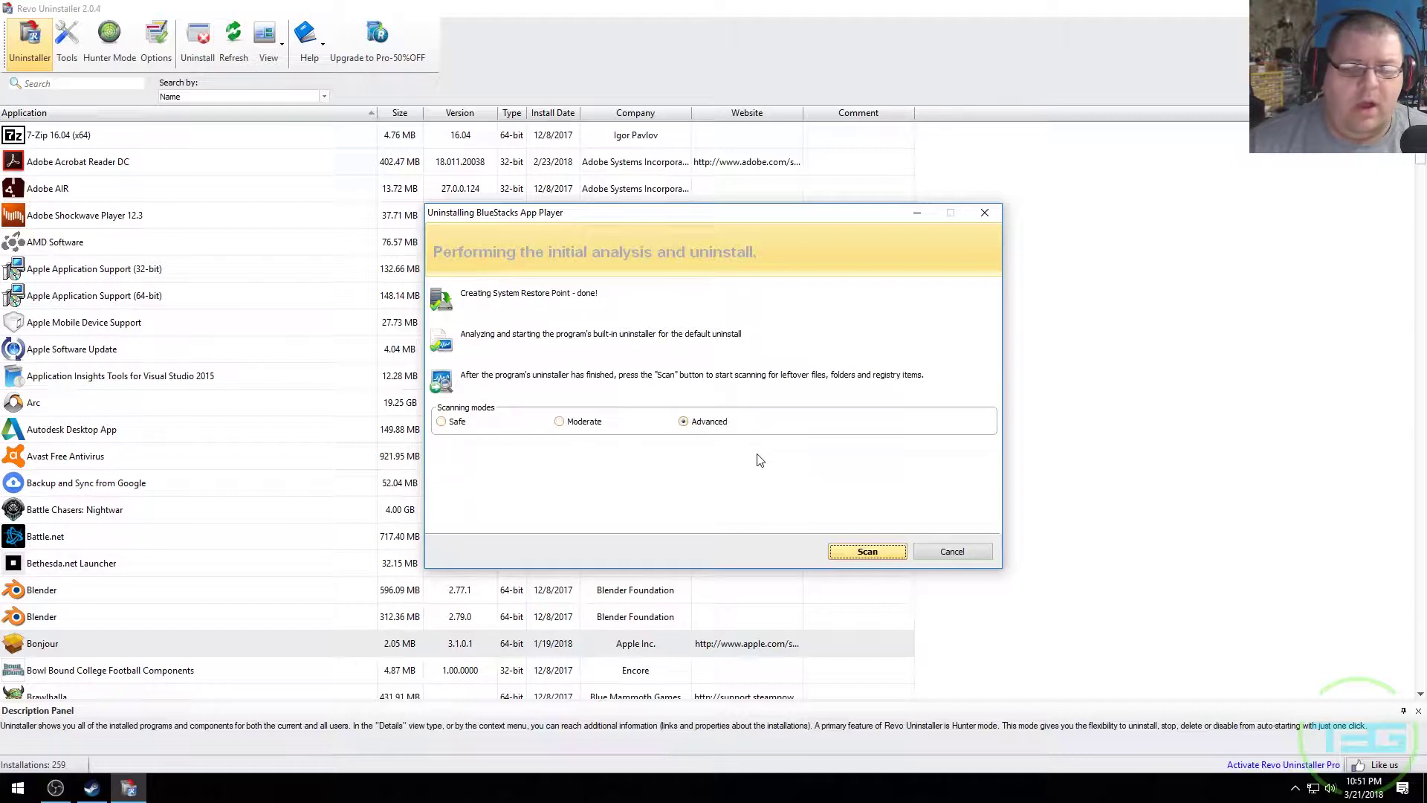
left_click(867, 551)
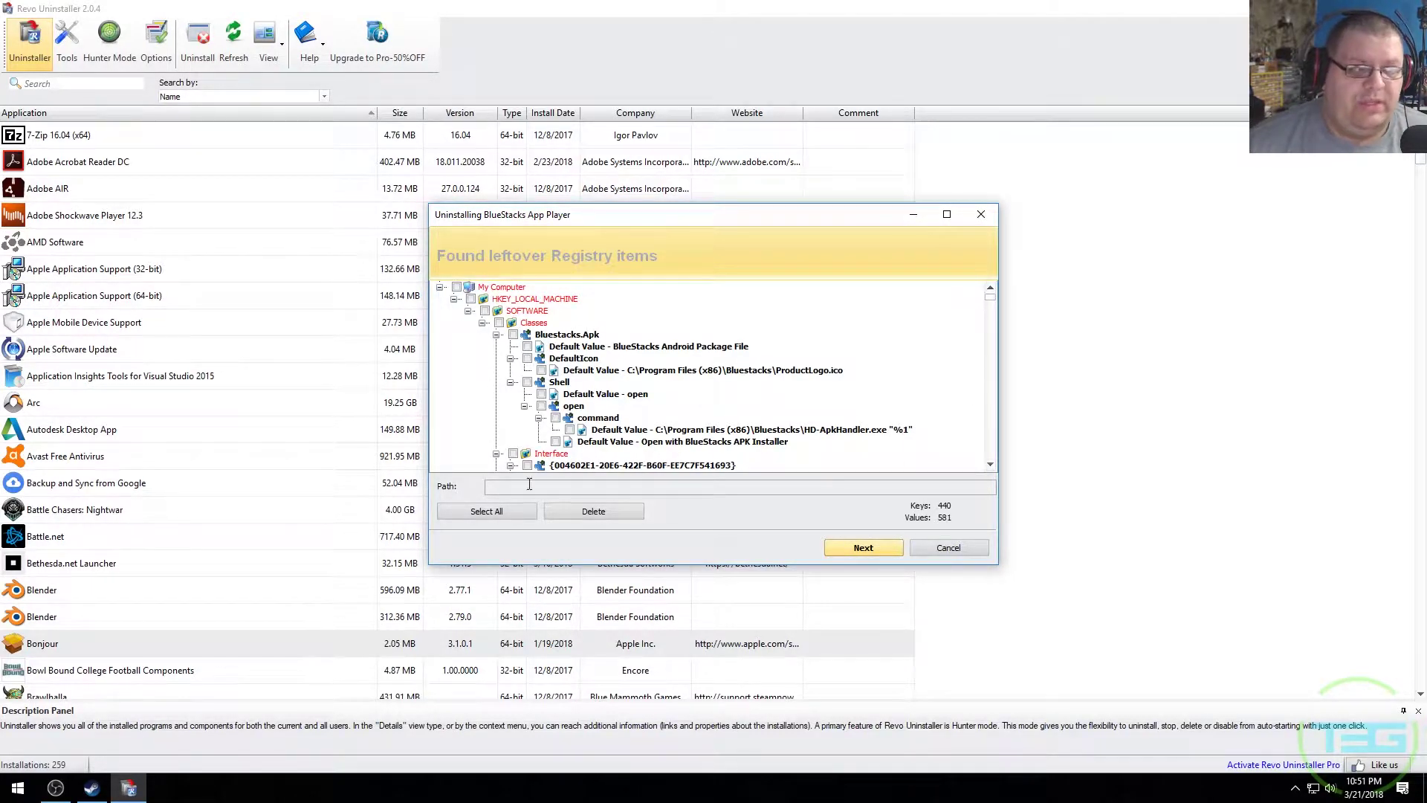
Step: Select all leftover BlueStacks registry items and delete them
left_click(509, 514)
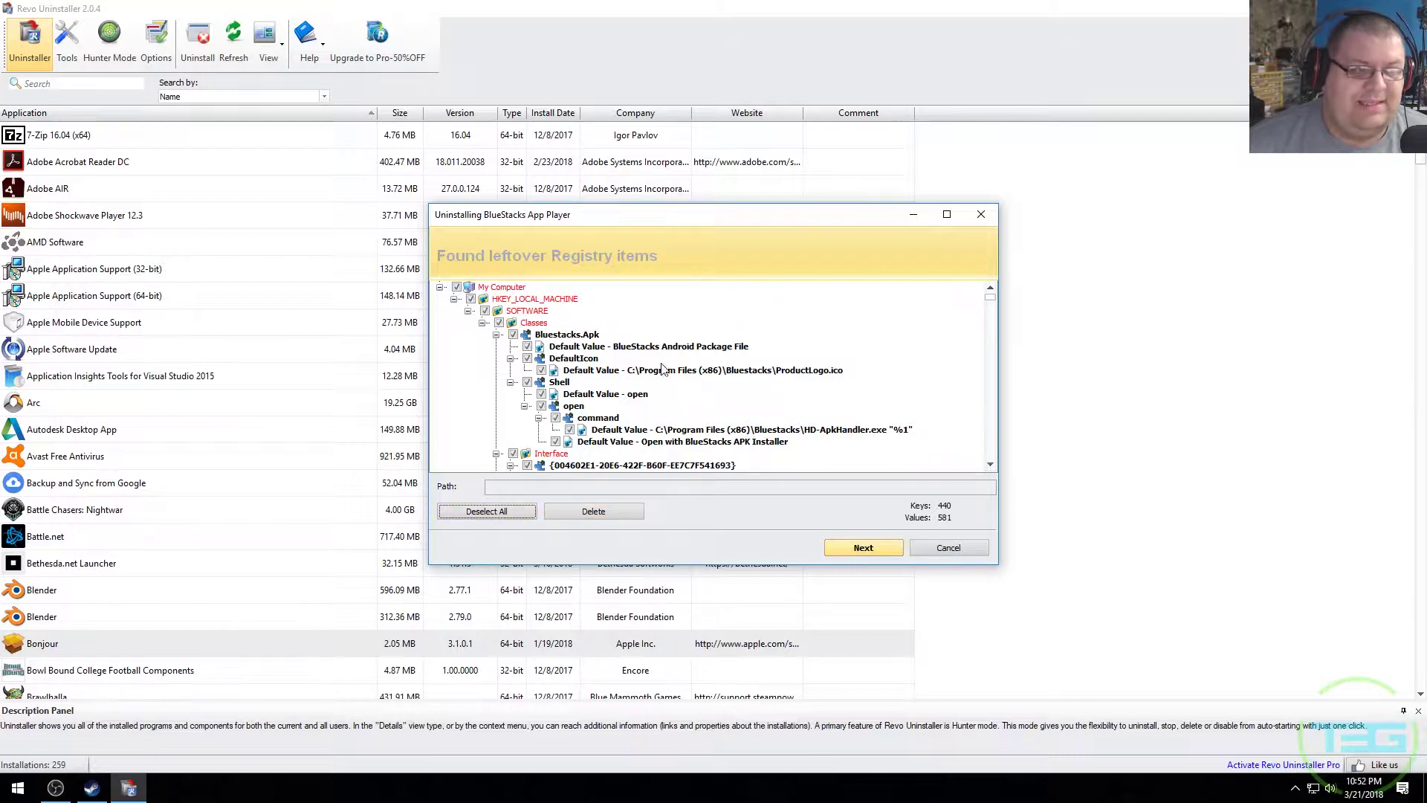
scroll(608, 418, "down", 20)
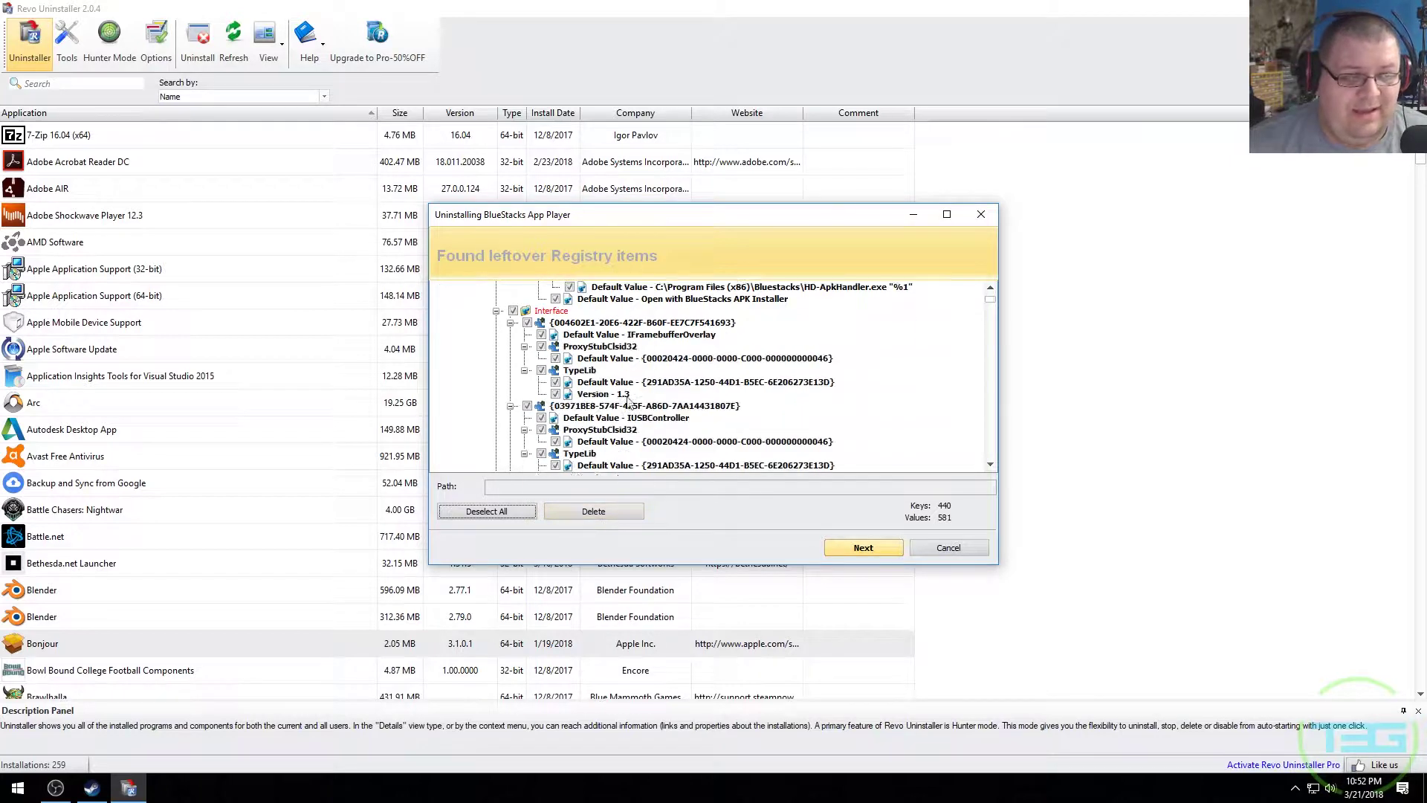
scroll(607, 419, "down", 10)
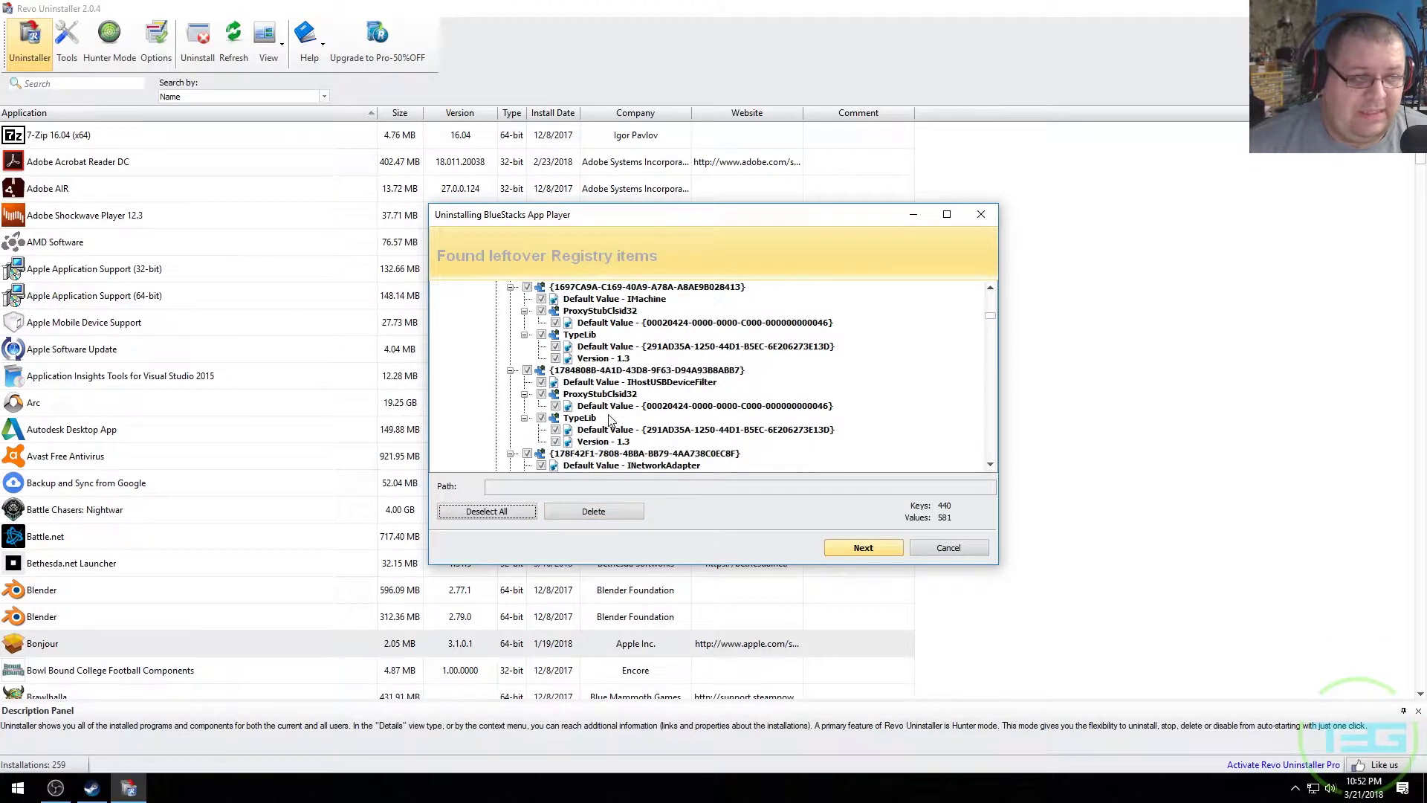
scroll(615, 420, "down", 3)
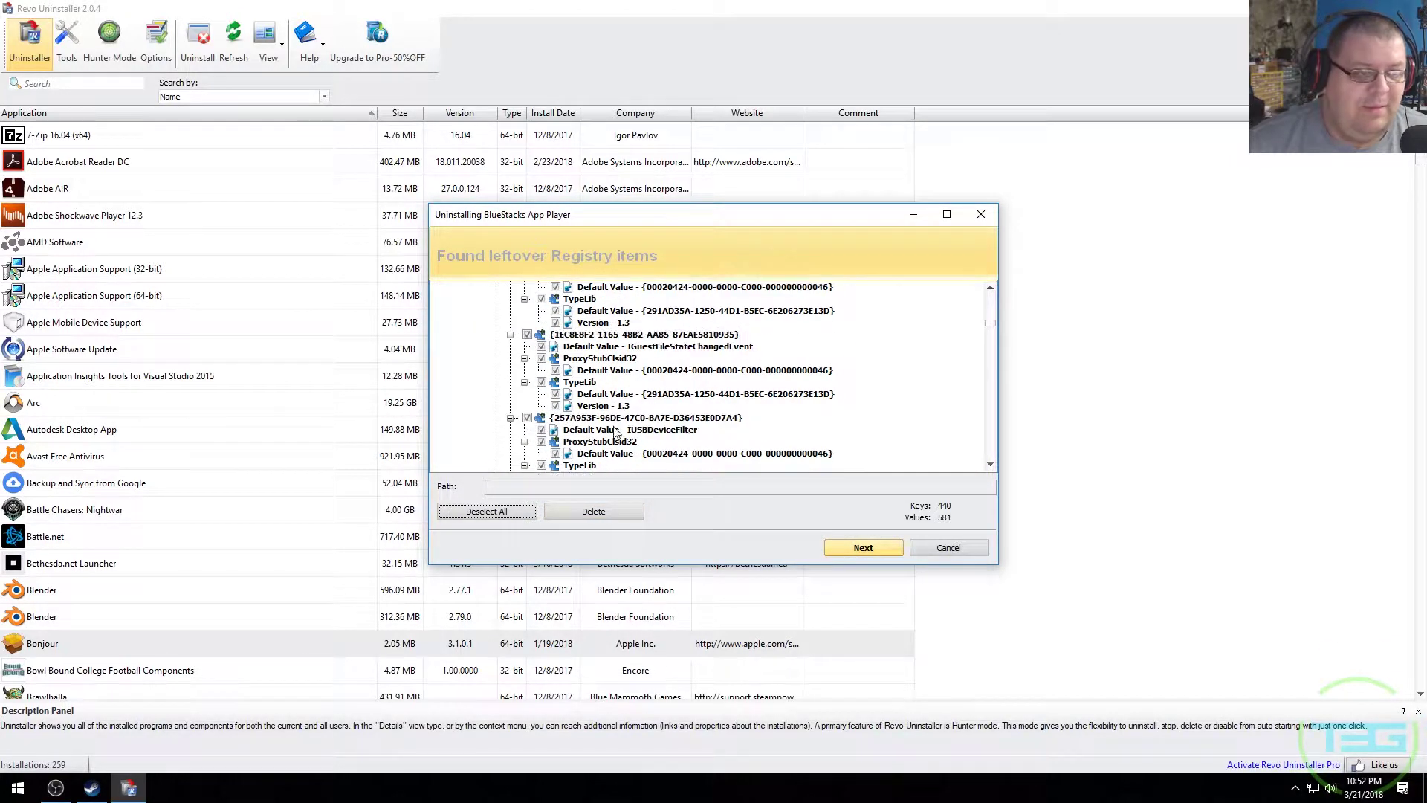
left_click(592, 512)
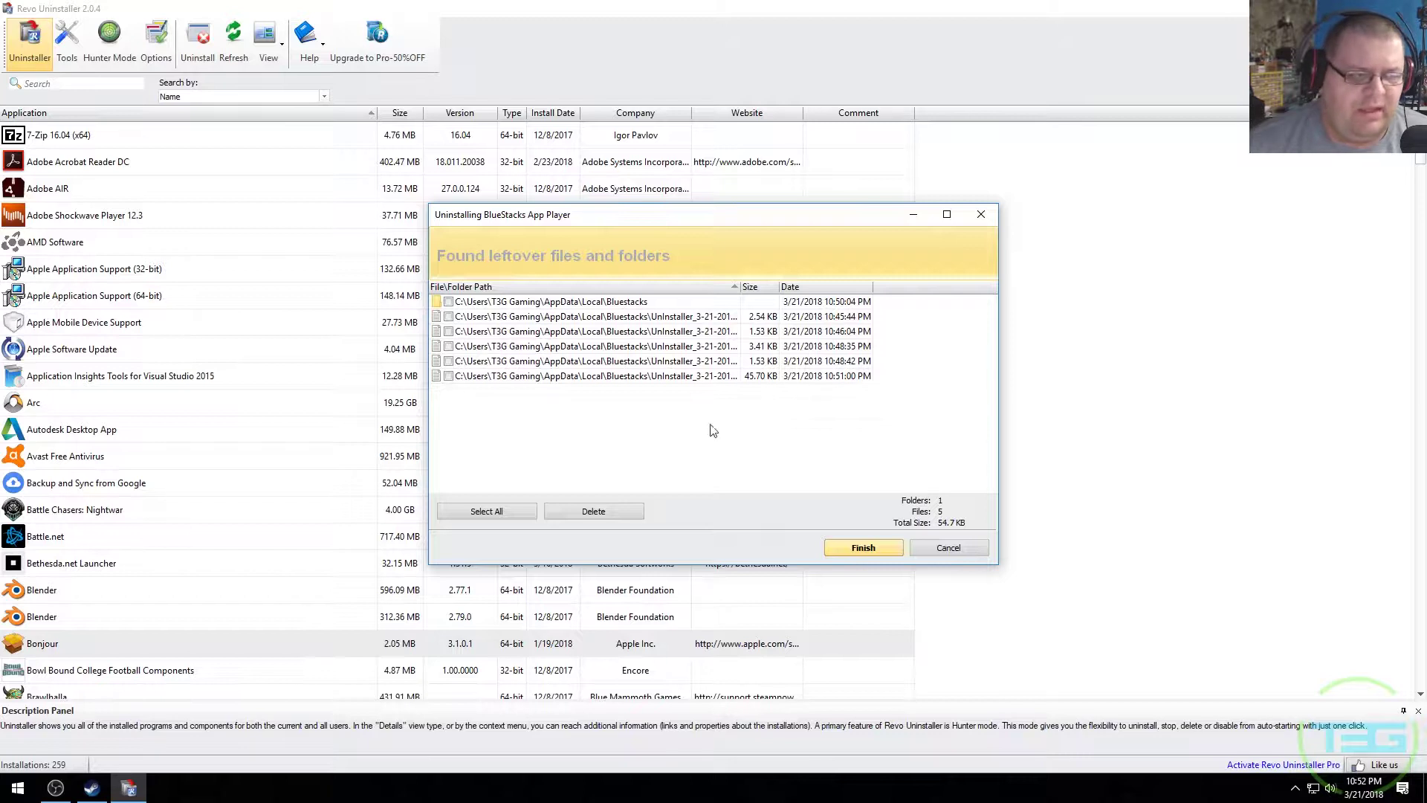
Step: Select and delete the leftover BlueStacks folder and five files
left_click(503, 512)
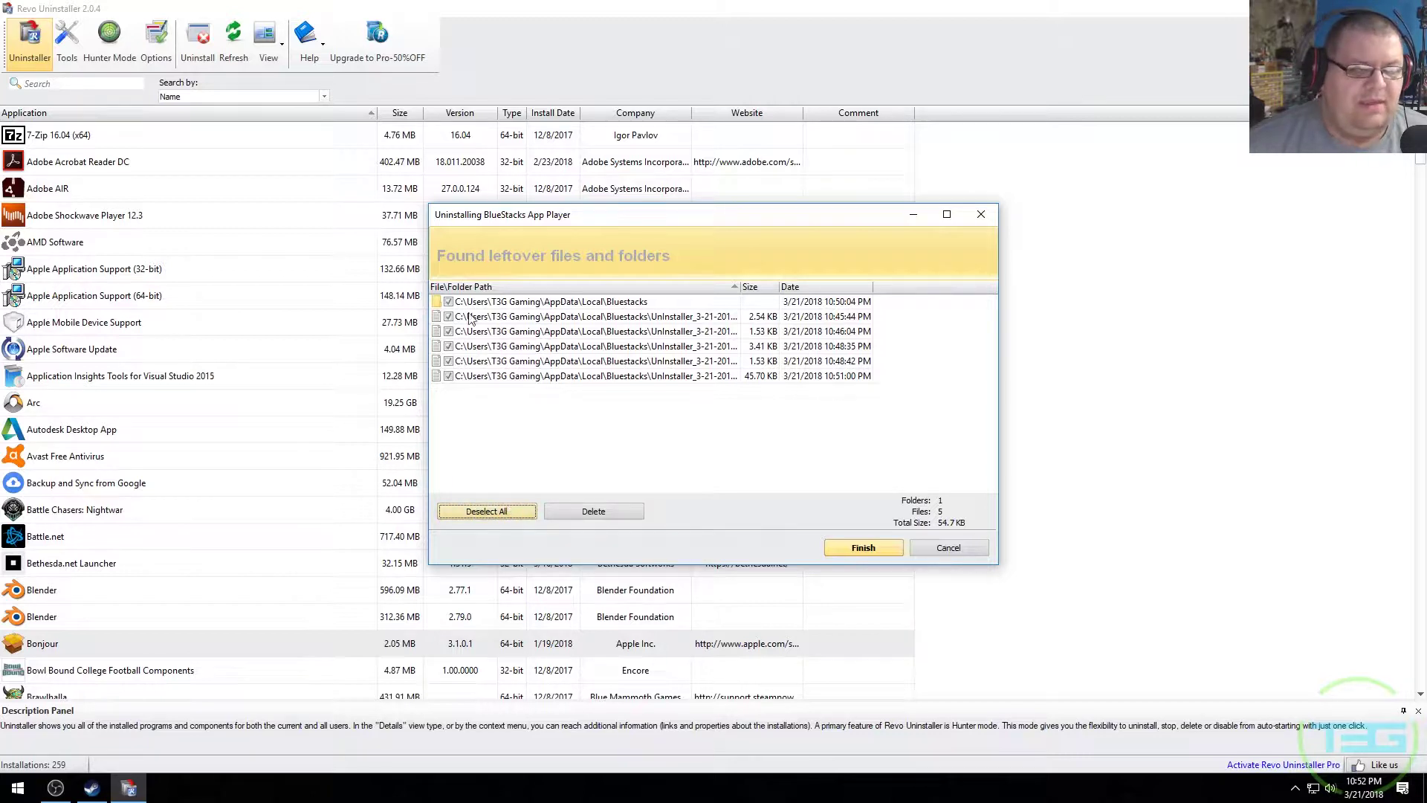
left_click(592, 511)
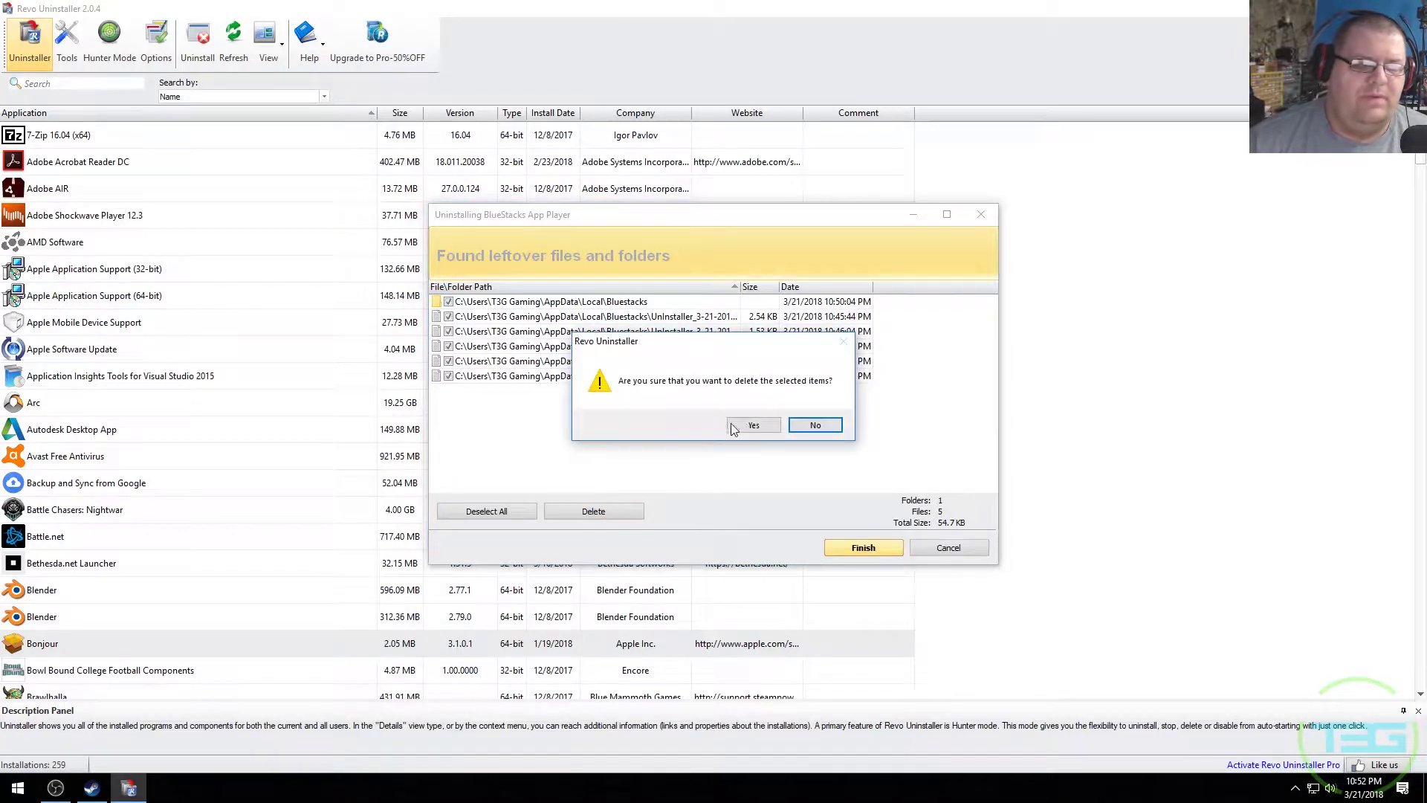
left_click(755, 422)
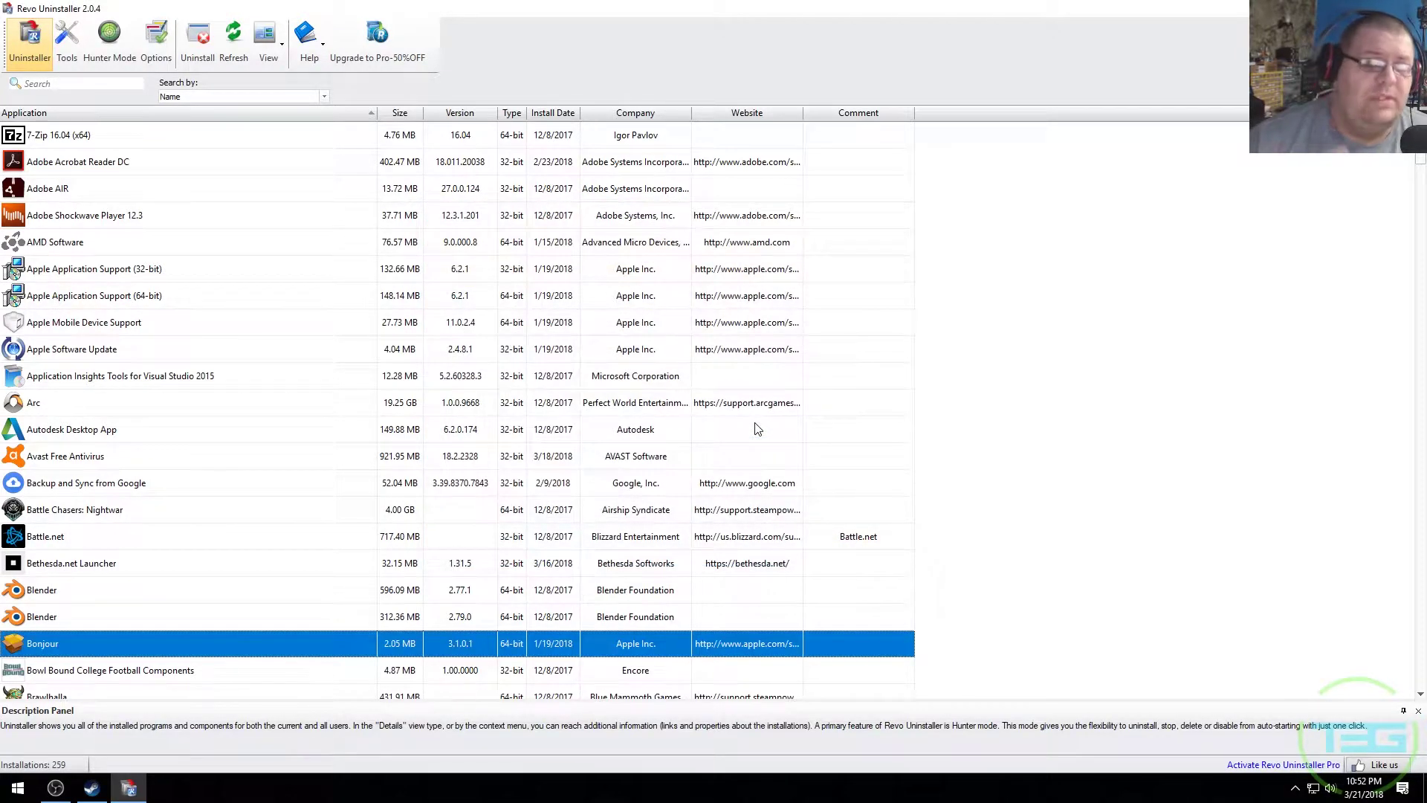